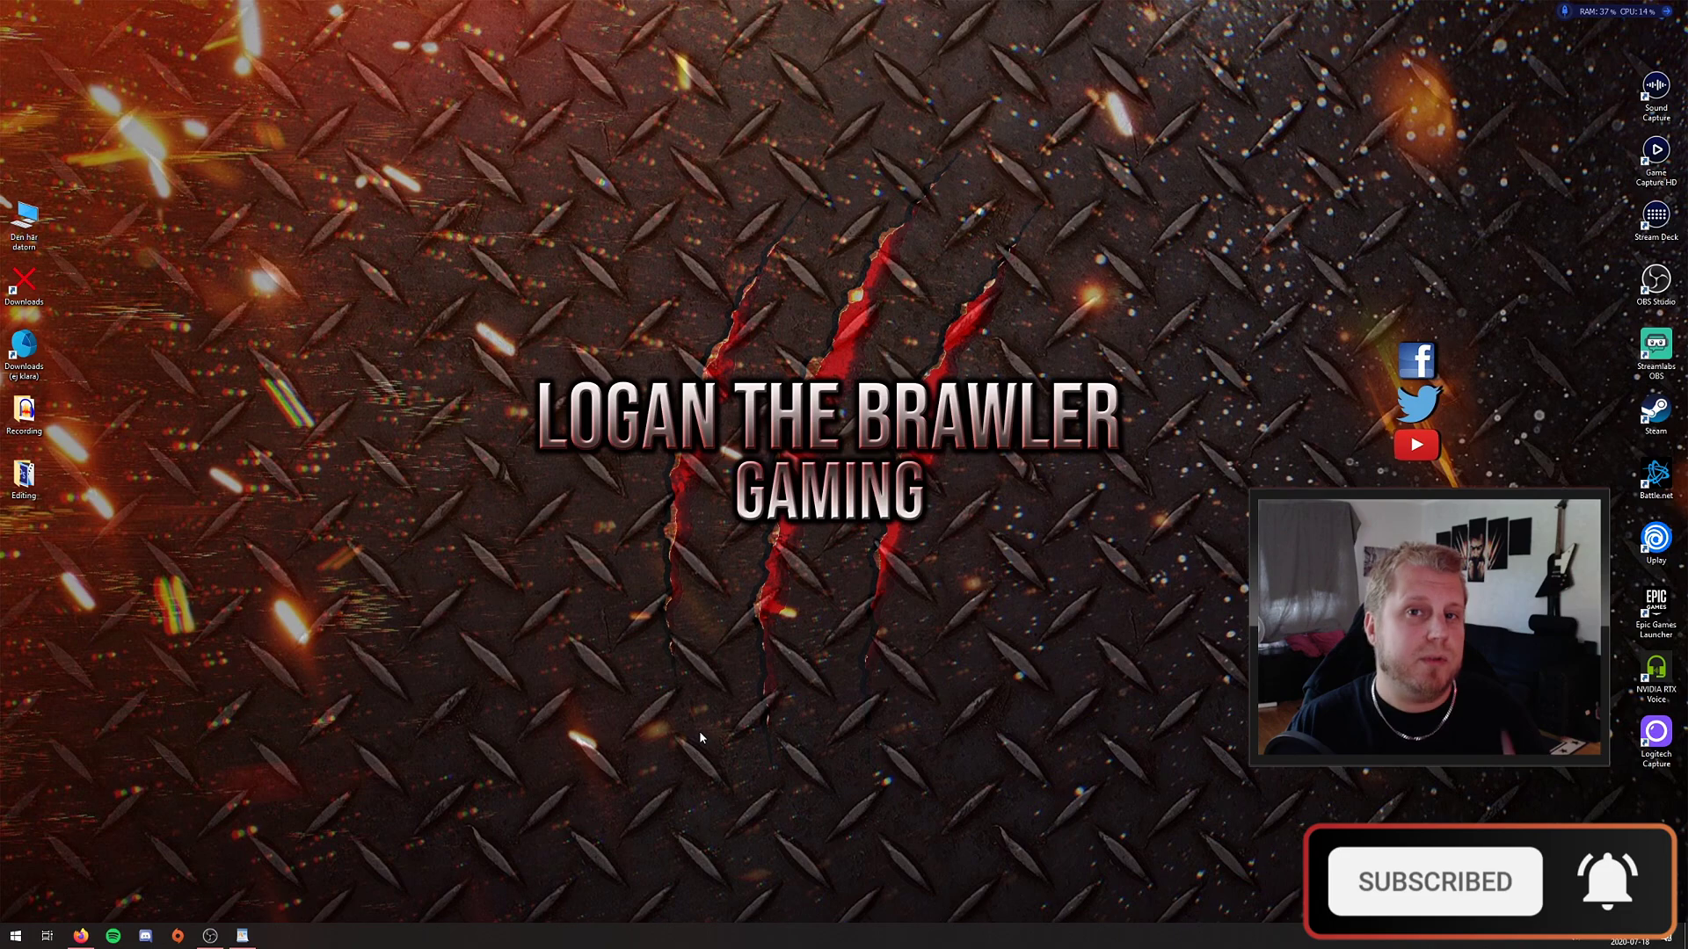
# Expand the taskbar's hidden notification-area icons to reach GeForce Experience.
pyautogui.click(82, 937)
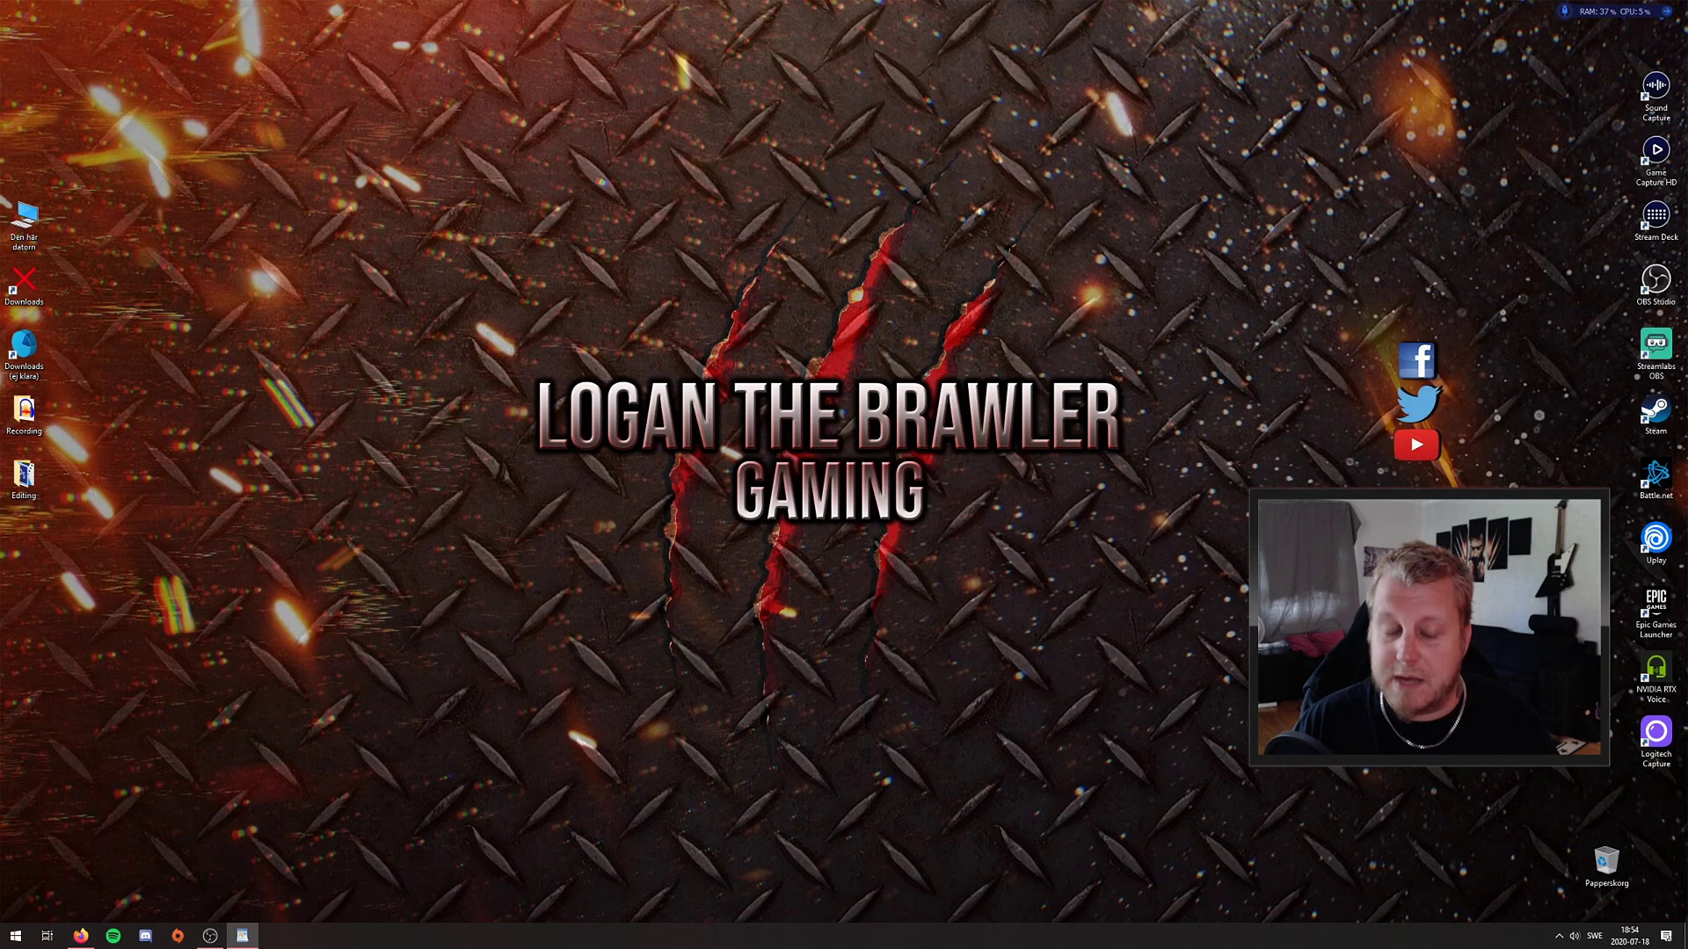
pyautogui.click(1559, 936)
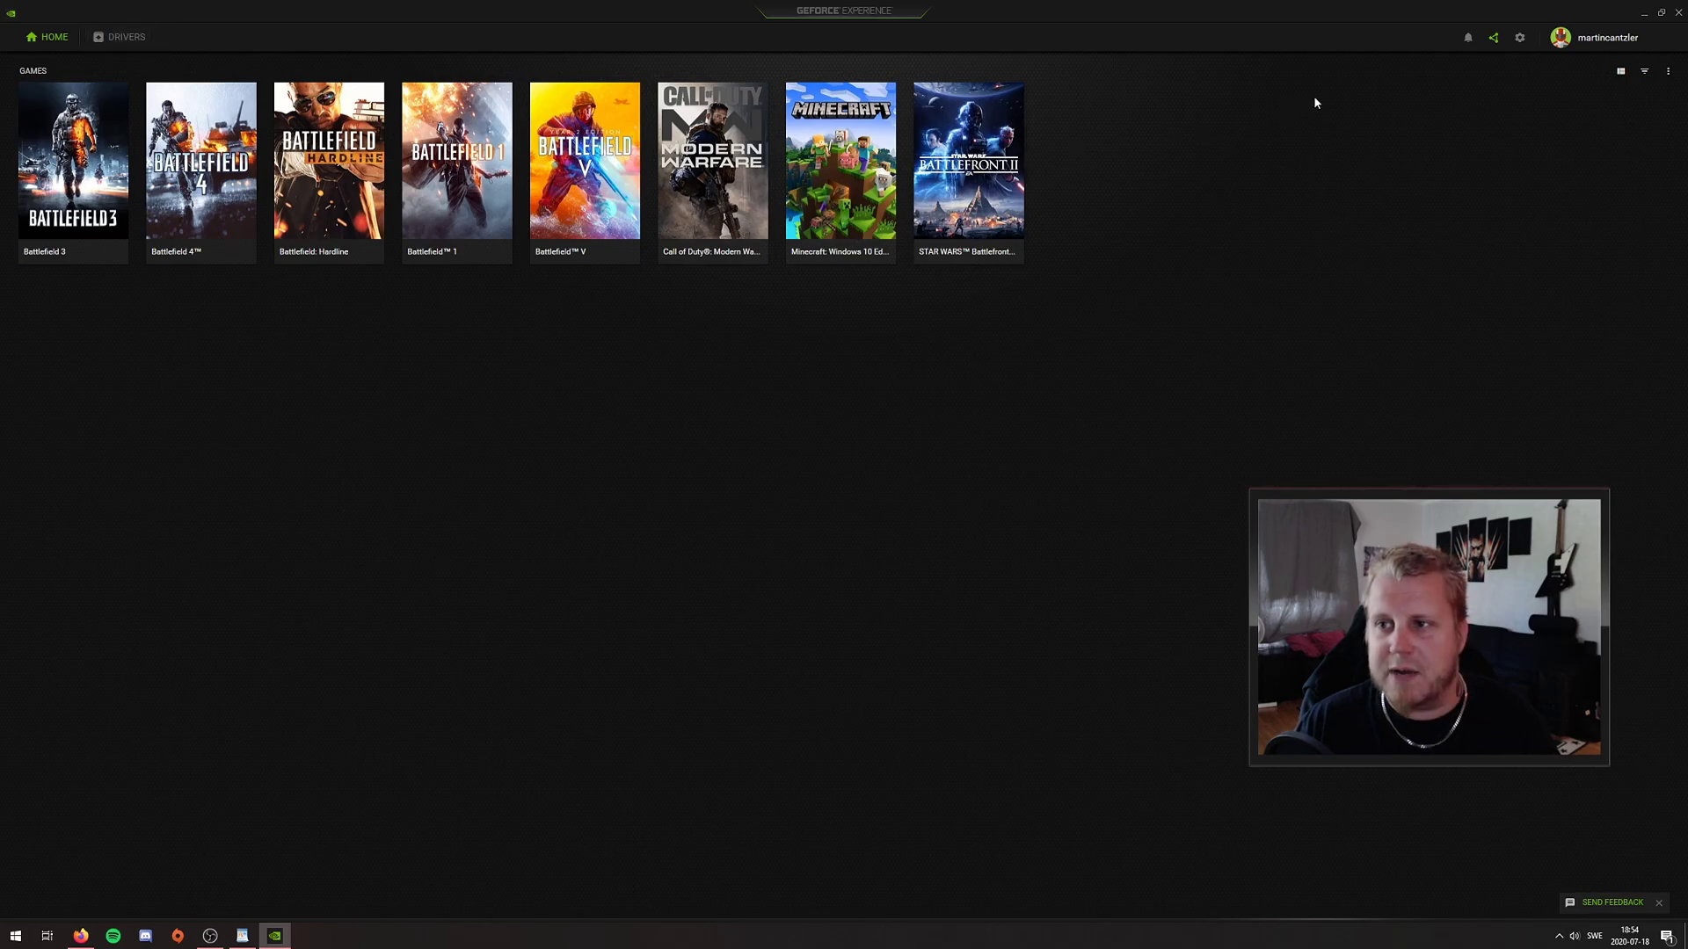
# Open the GeForce Experience in-game share overlay from the top toolbar.
pyautogui.click(1496, 41)
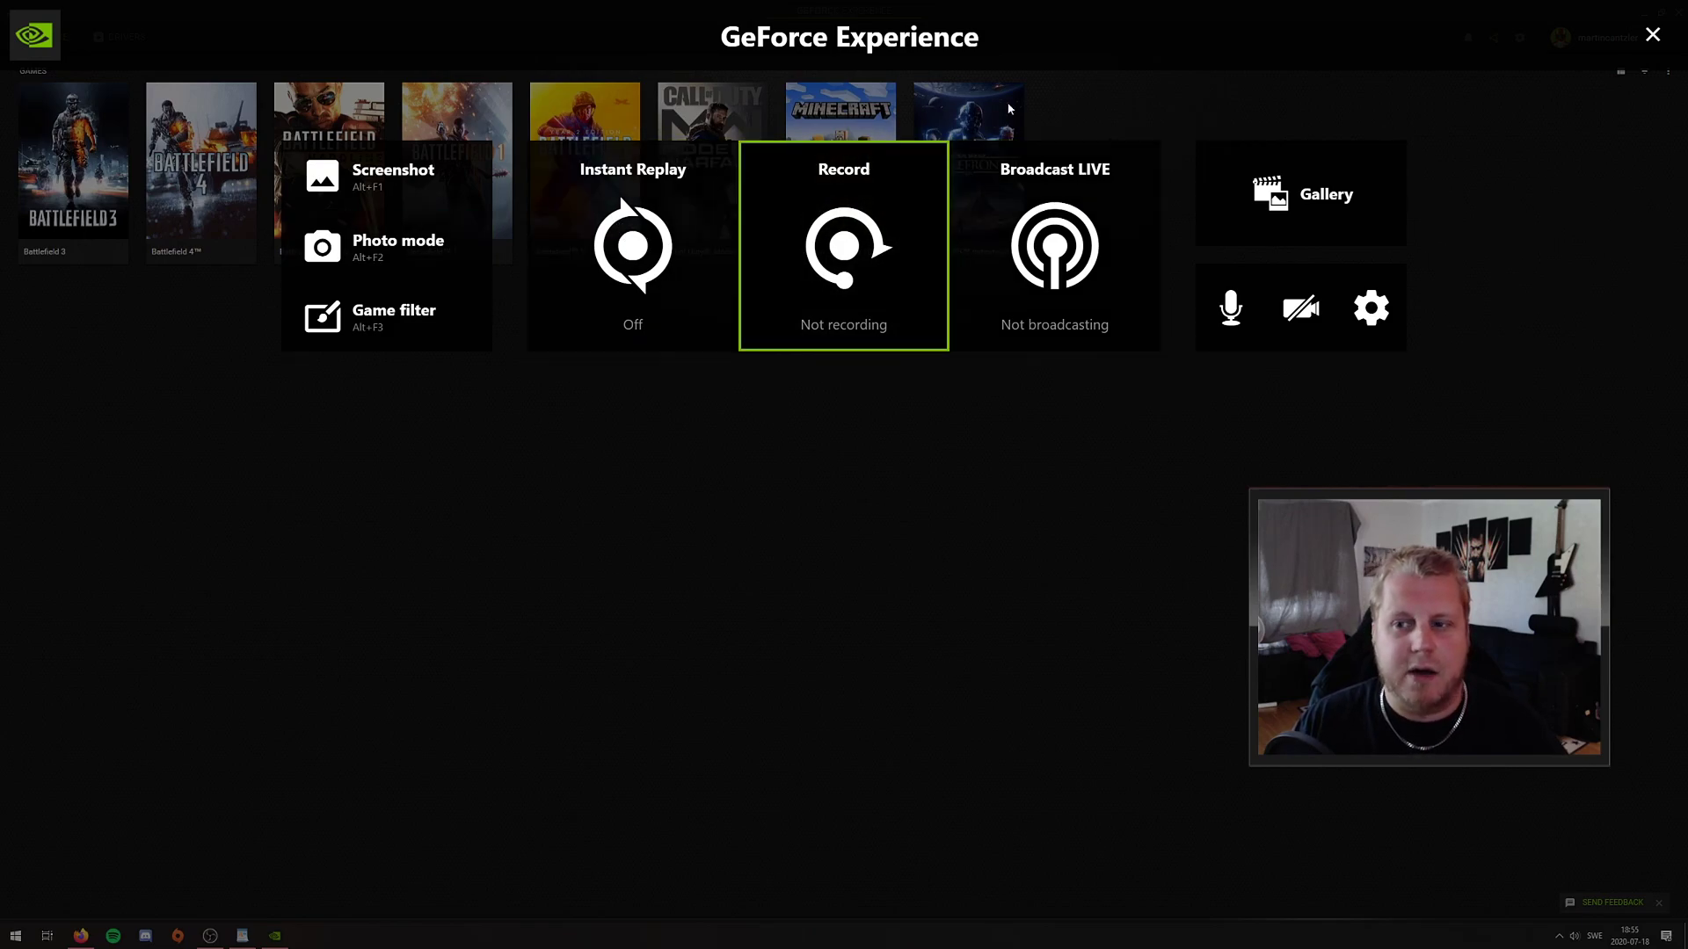
# In the overlay's HUD layout settings, keep the camera display switched off.
pyautogui.click(1375, 320)
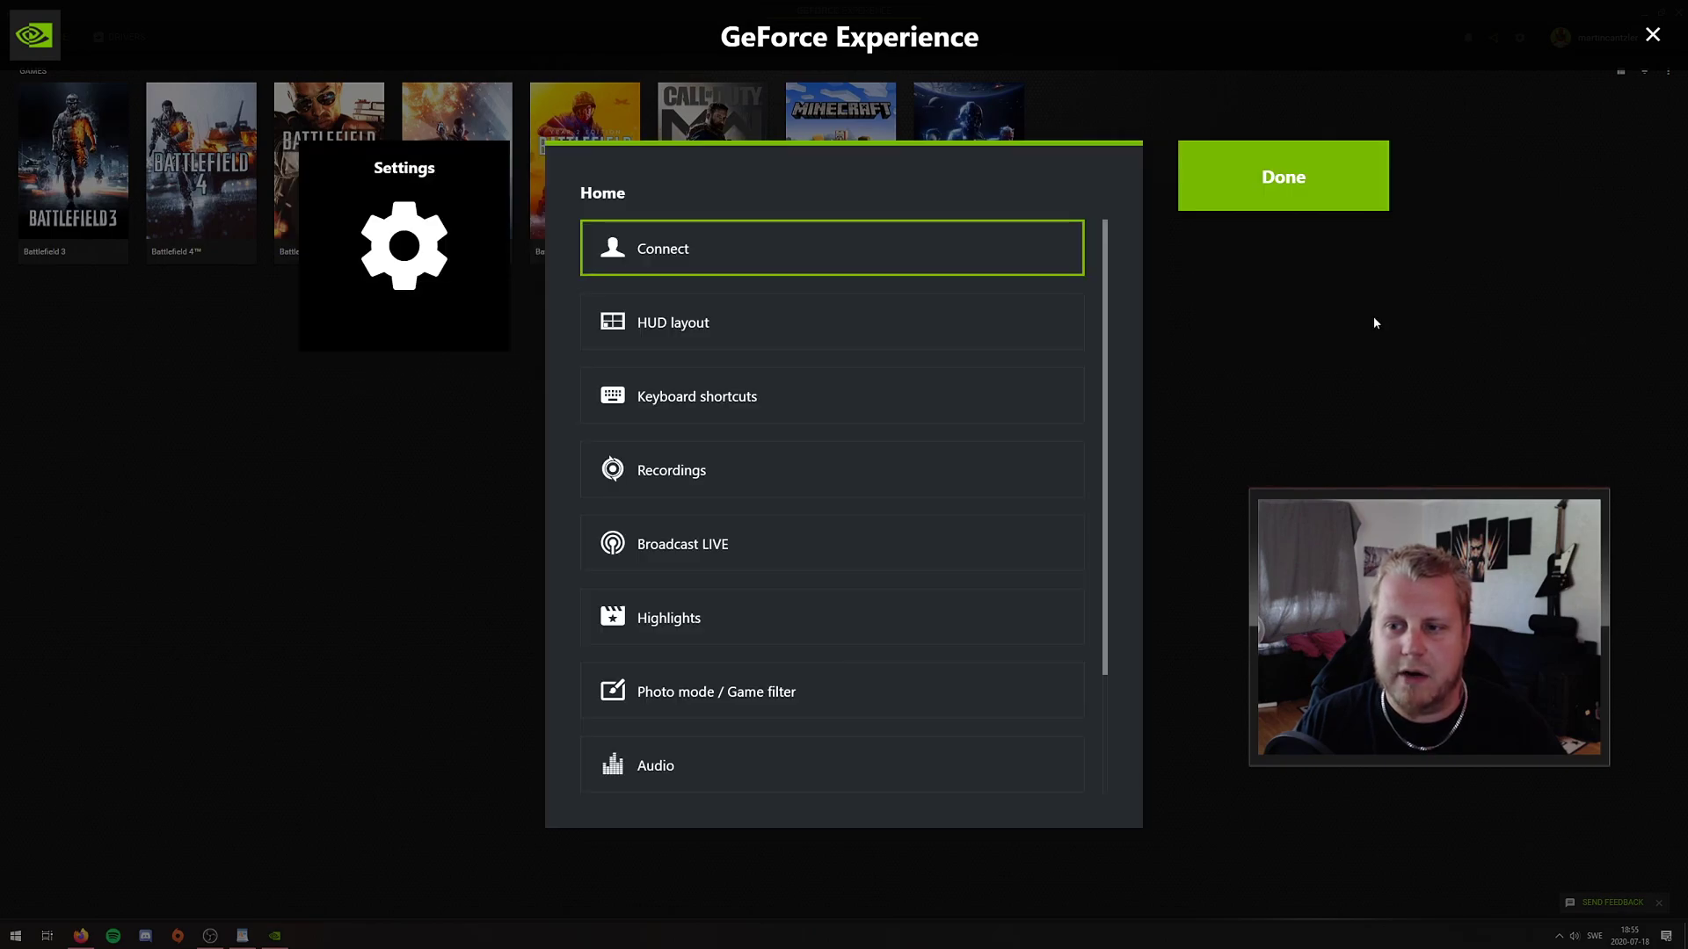
pyautogui.click(776, 344)
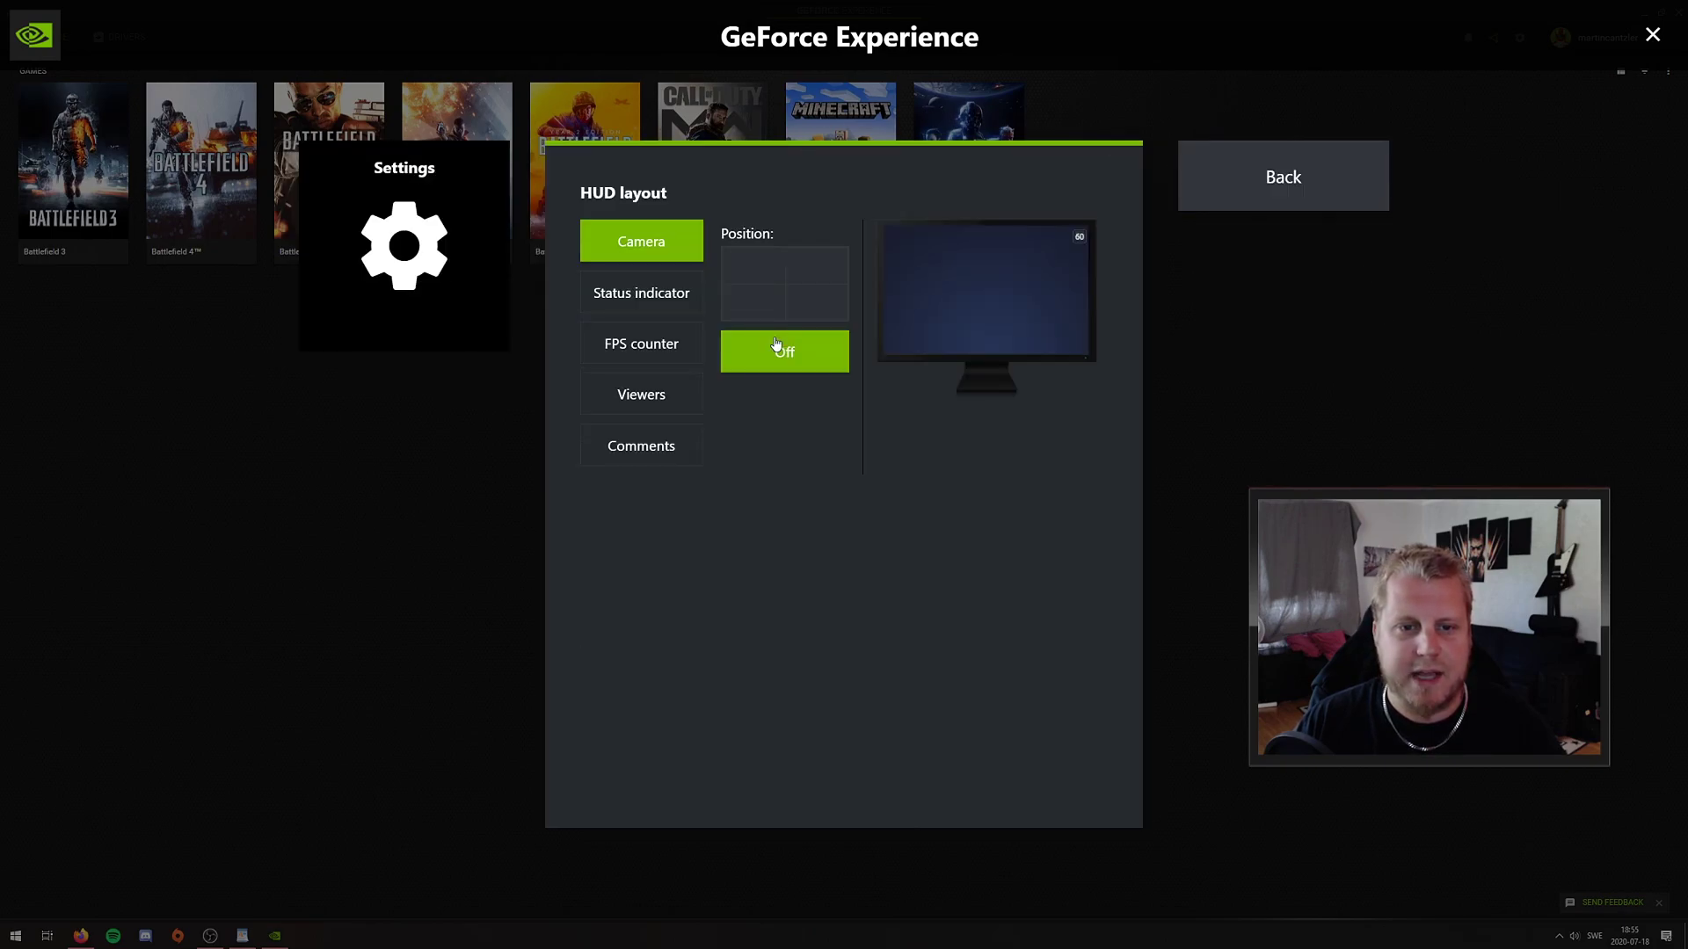
pyautogui.click(809, 274)
pyautogui.click(808, 344)
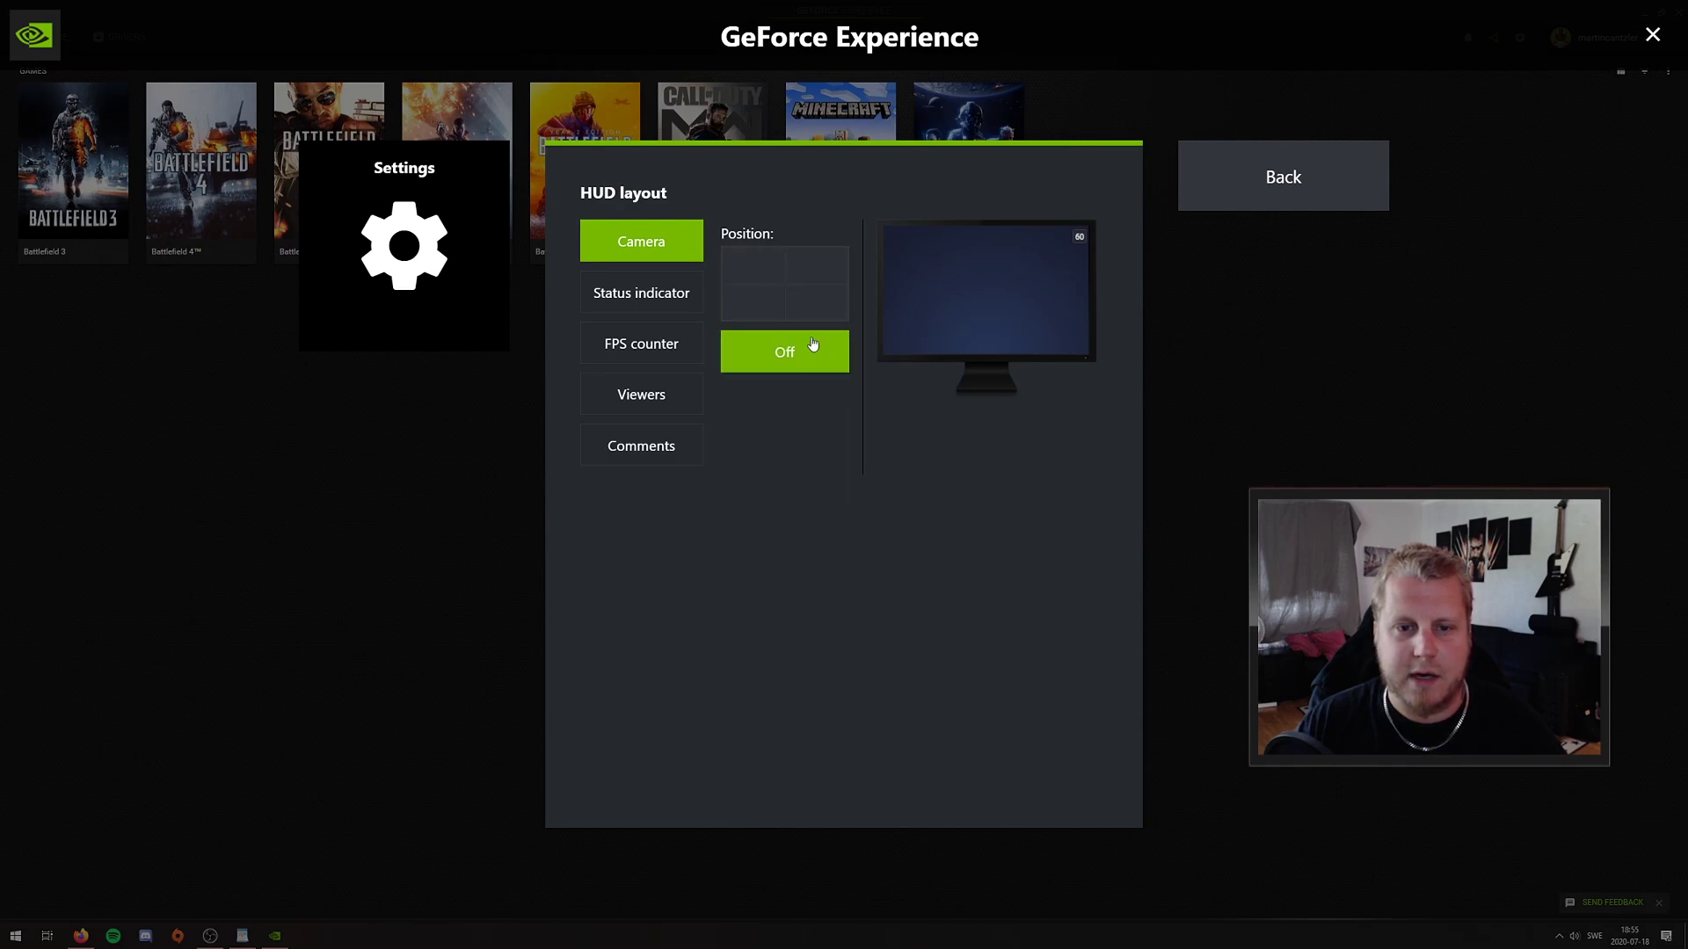
# Place the FPS counter in the top-right HUD position, leaving the status indicator off.
pyautogui.click(655, 301)
pyautogui.click(661, 347)
pyautogui.click(800, 299)
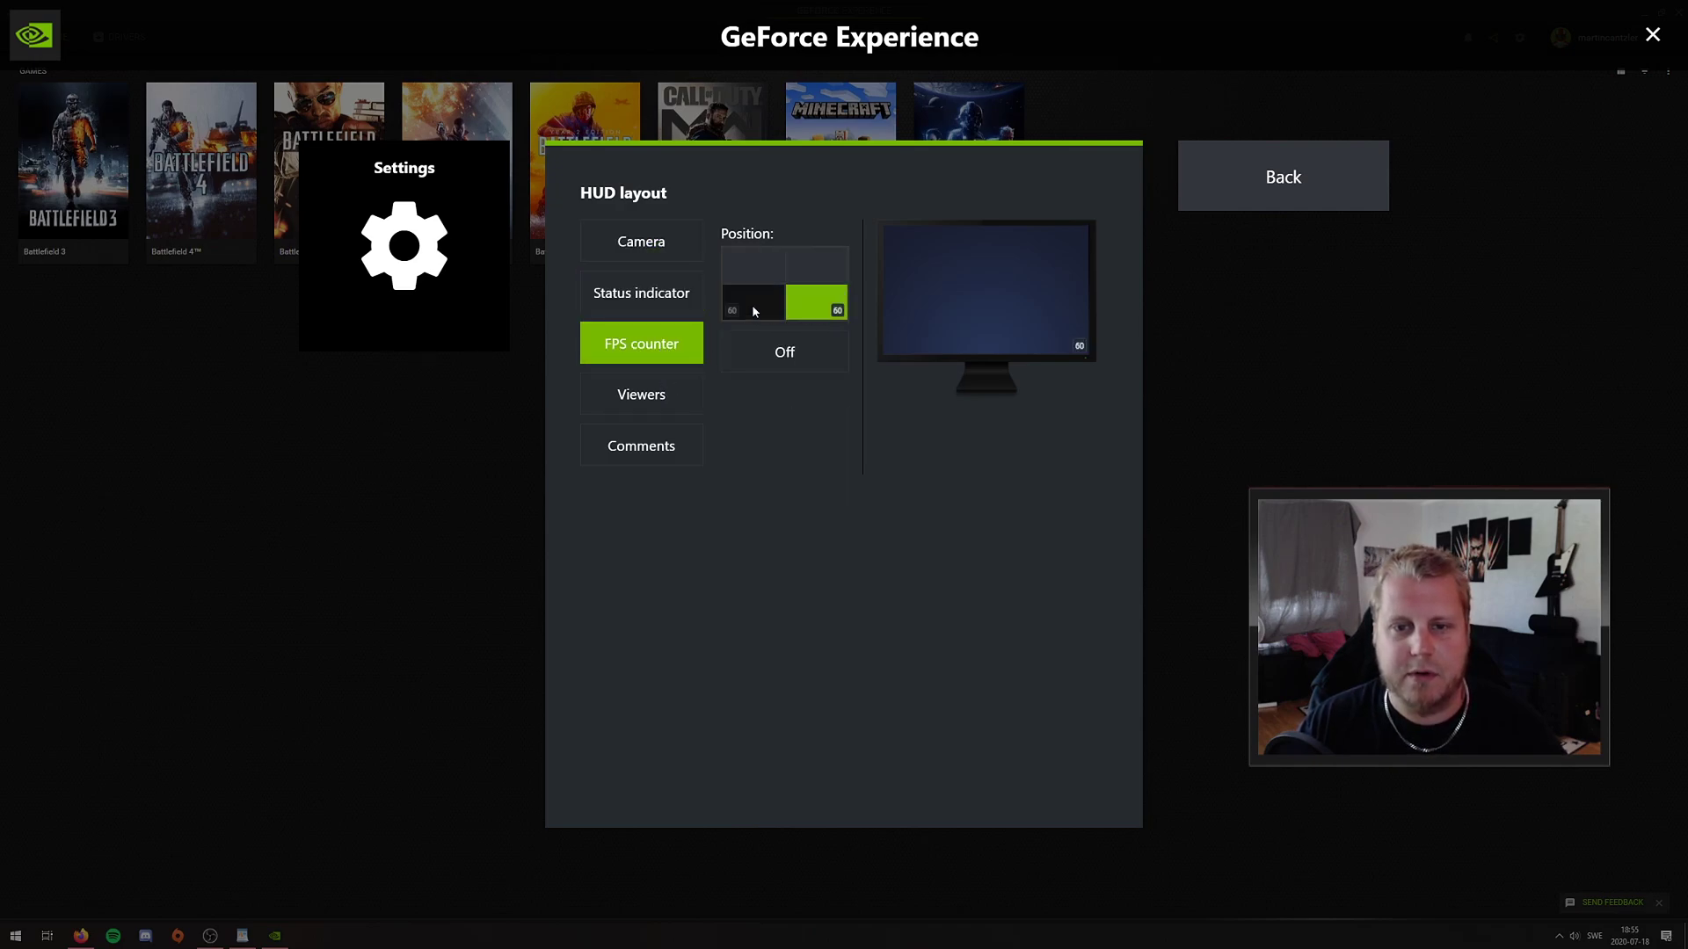
pyautogui.click(754, 266)
pyautogui.click(816, 265)
pyautogui.click(646, 295)
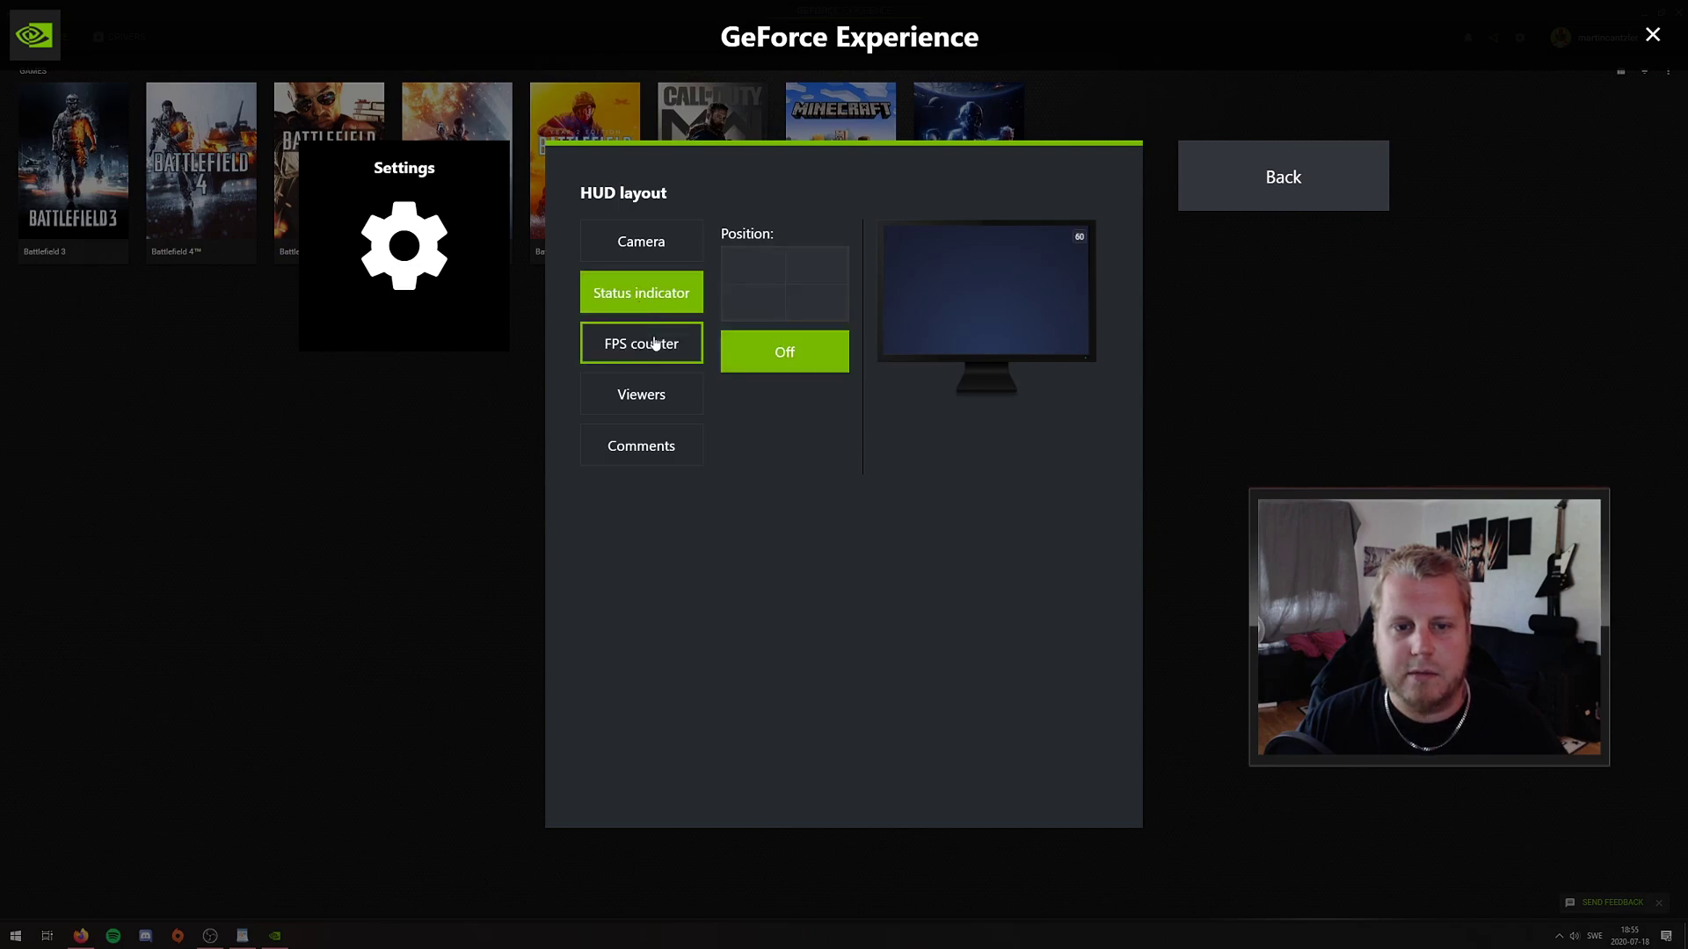
pyautogui.click(655, 343)
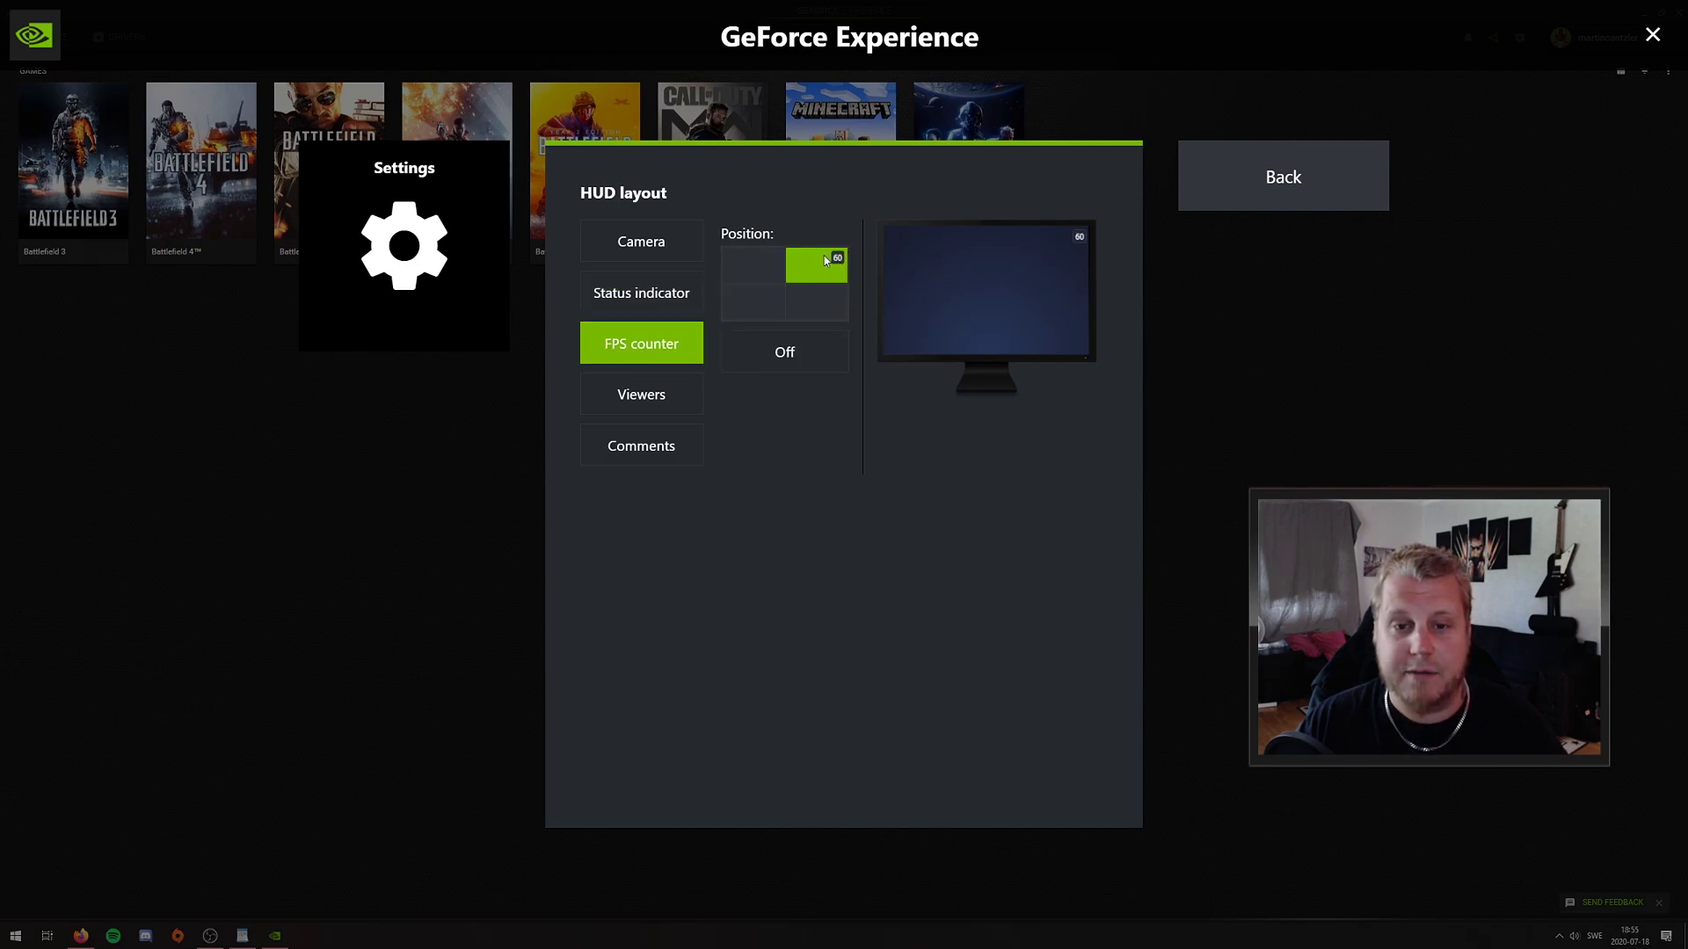
# Confirm the viewers and camera displays remain off and return to the settings list.
pyautogui.click(644, 400)
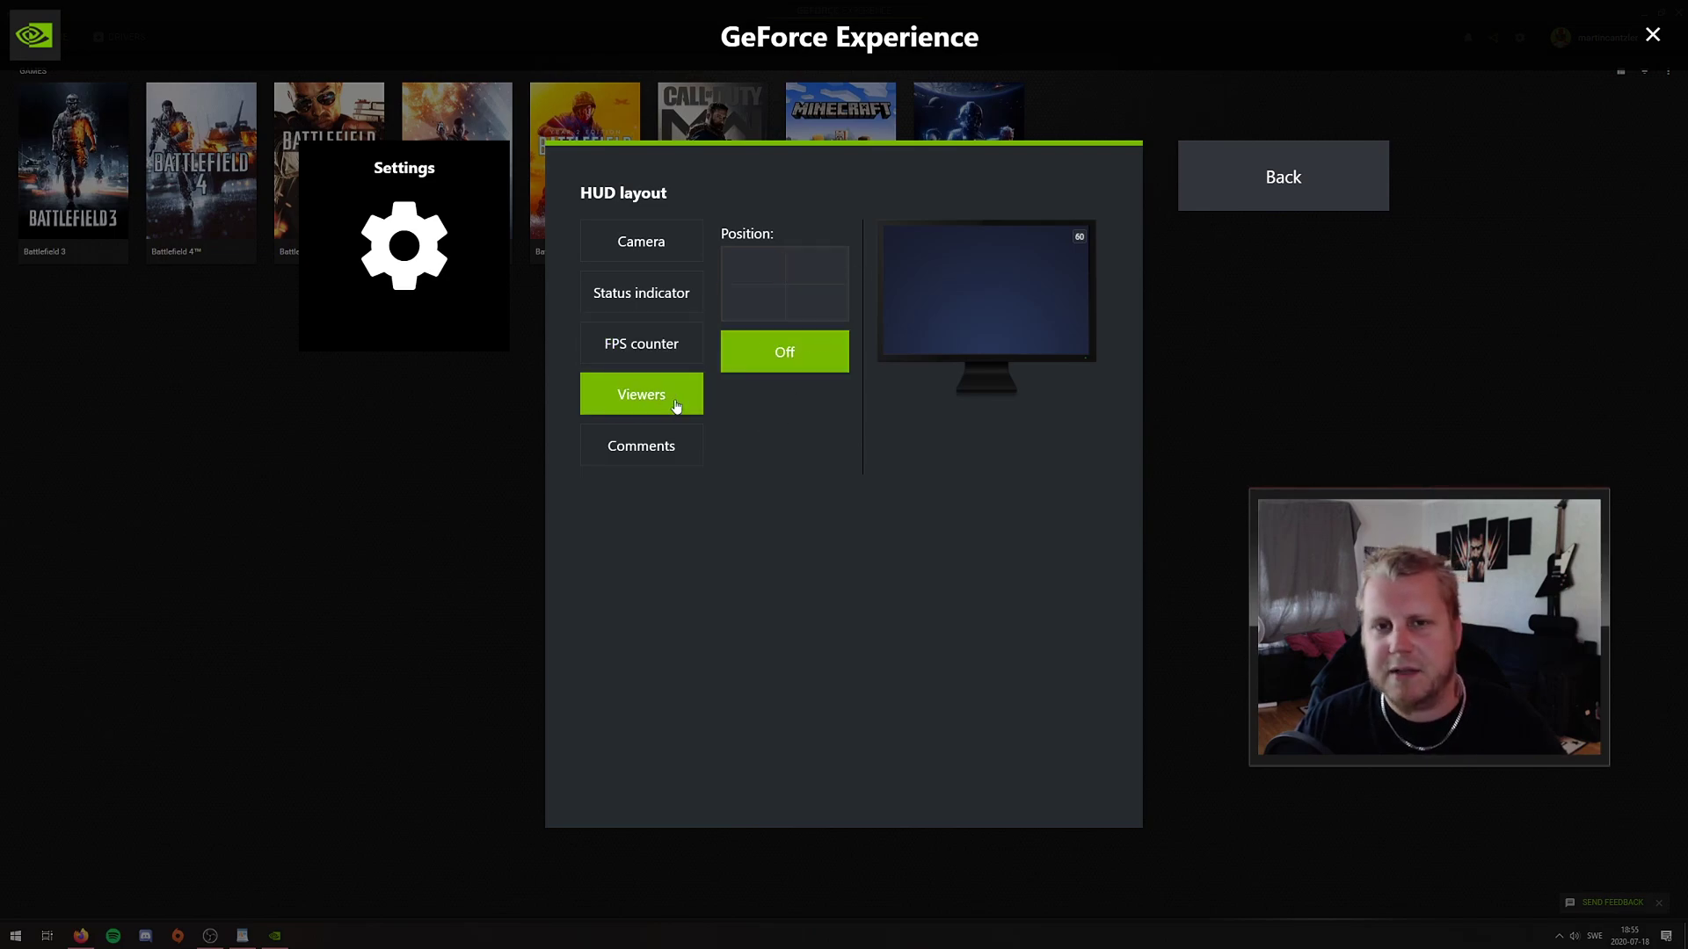
pyautogui.click(637, 448)
pyautogui.click(656, 393)
pyautogui.click(643, 253)
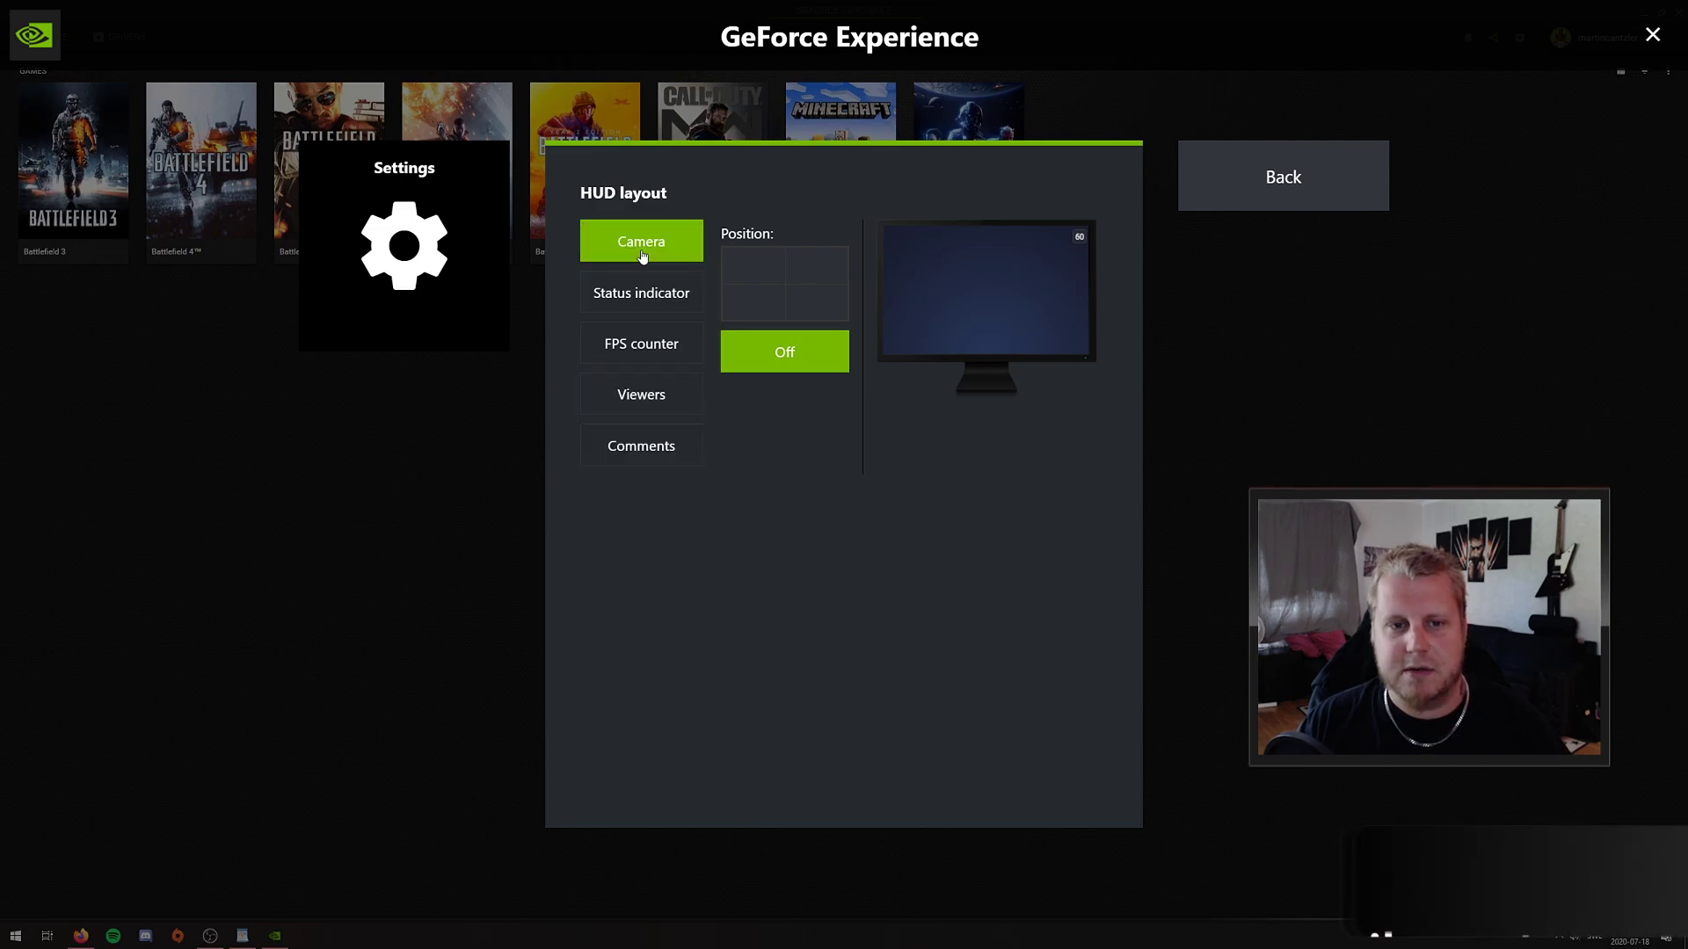
pyautogui.click(1243, 188)
# Review the Alt+F12 keyboard shortcuts, then confirm recordings save to D:\Recordings.
pyautogui.click(666, 401)
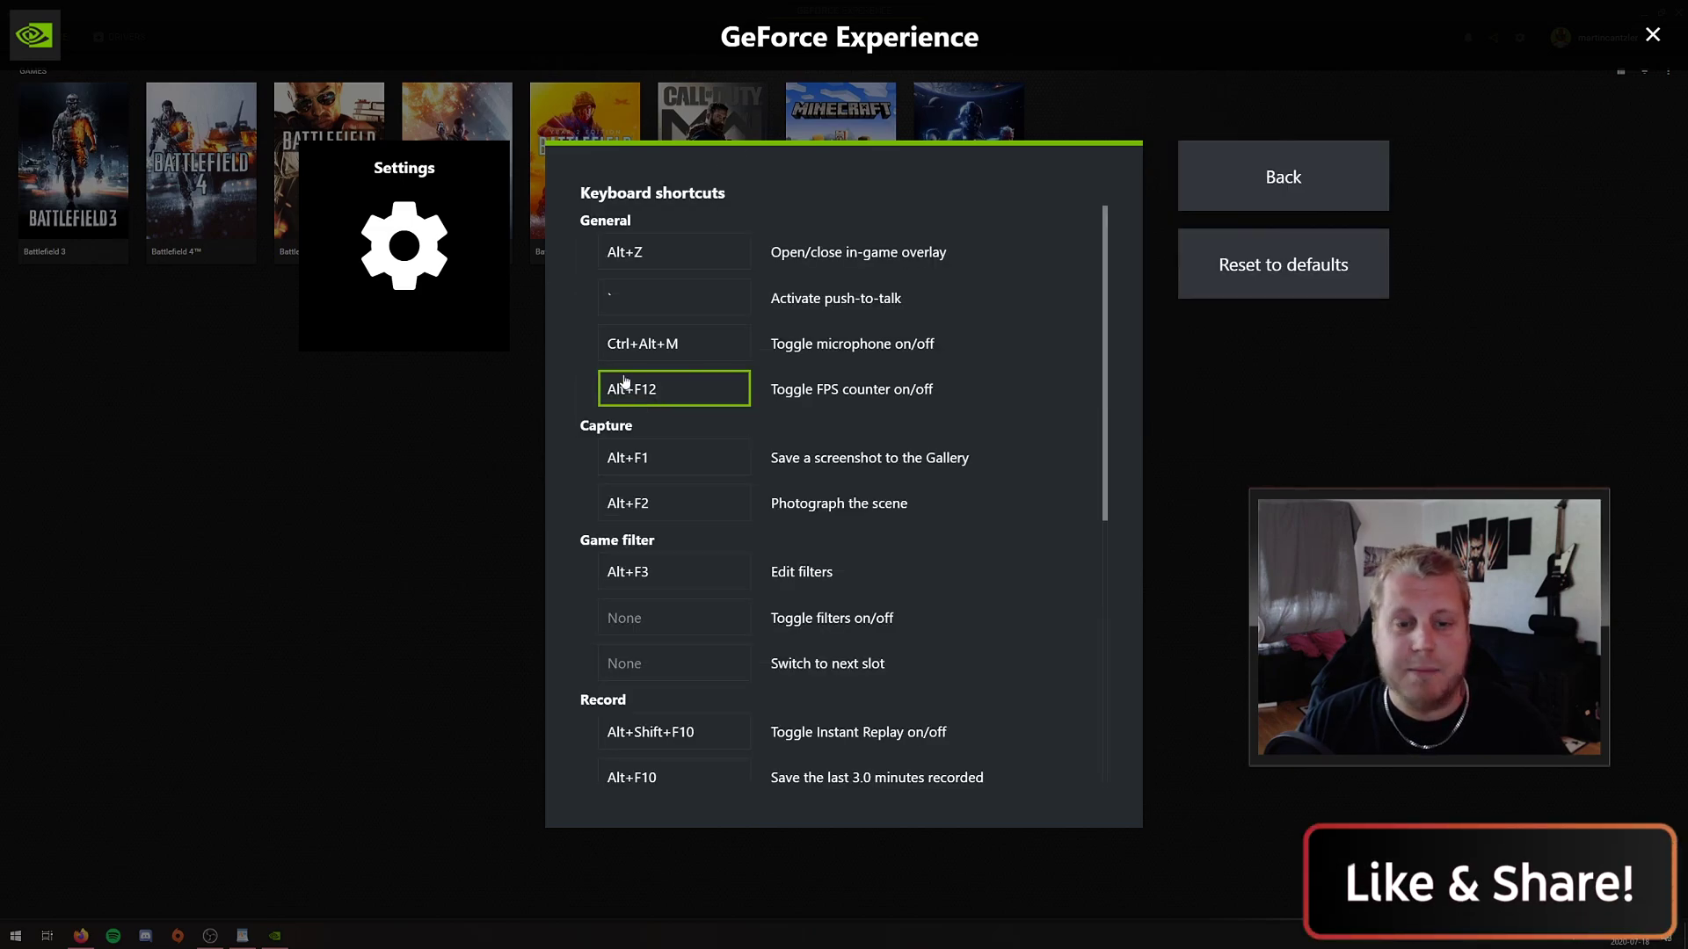
pyautogui.click(1310, 196)
pyautogui.click(753, 392)
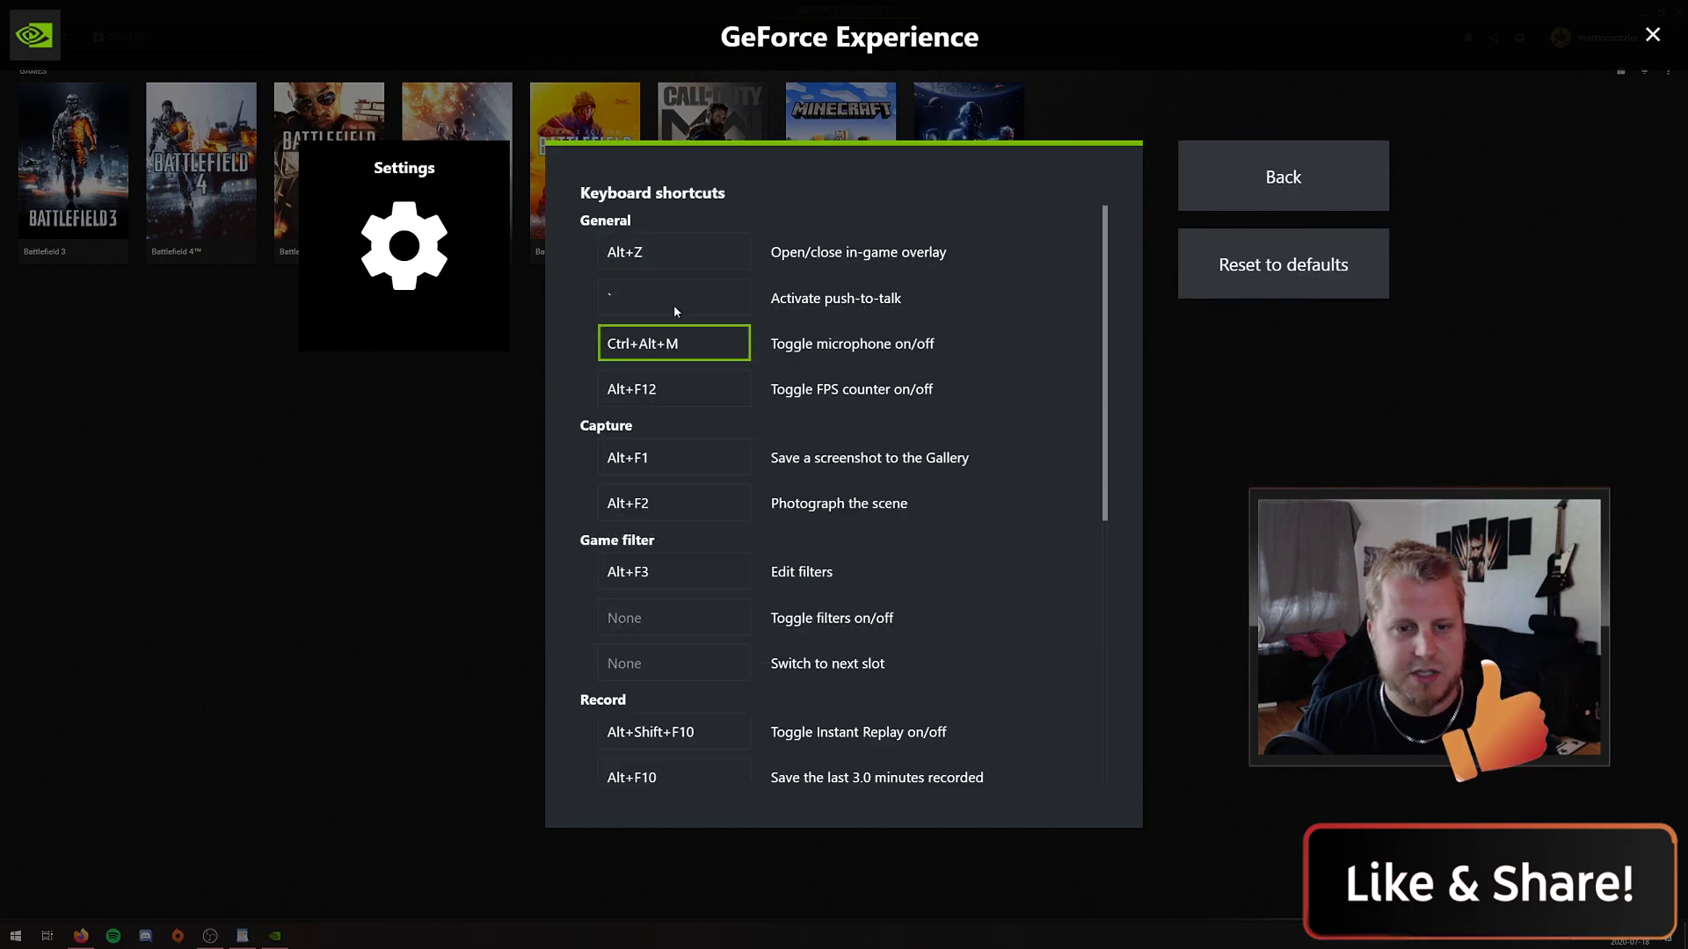
pyautogui.click(1323, 196)
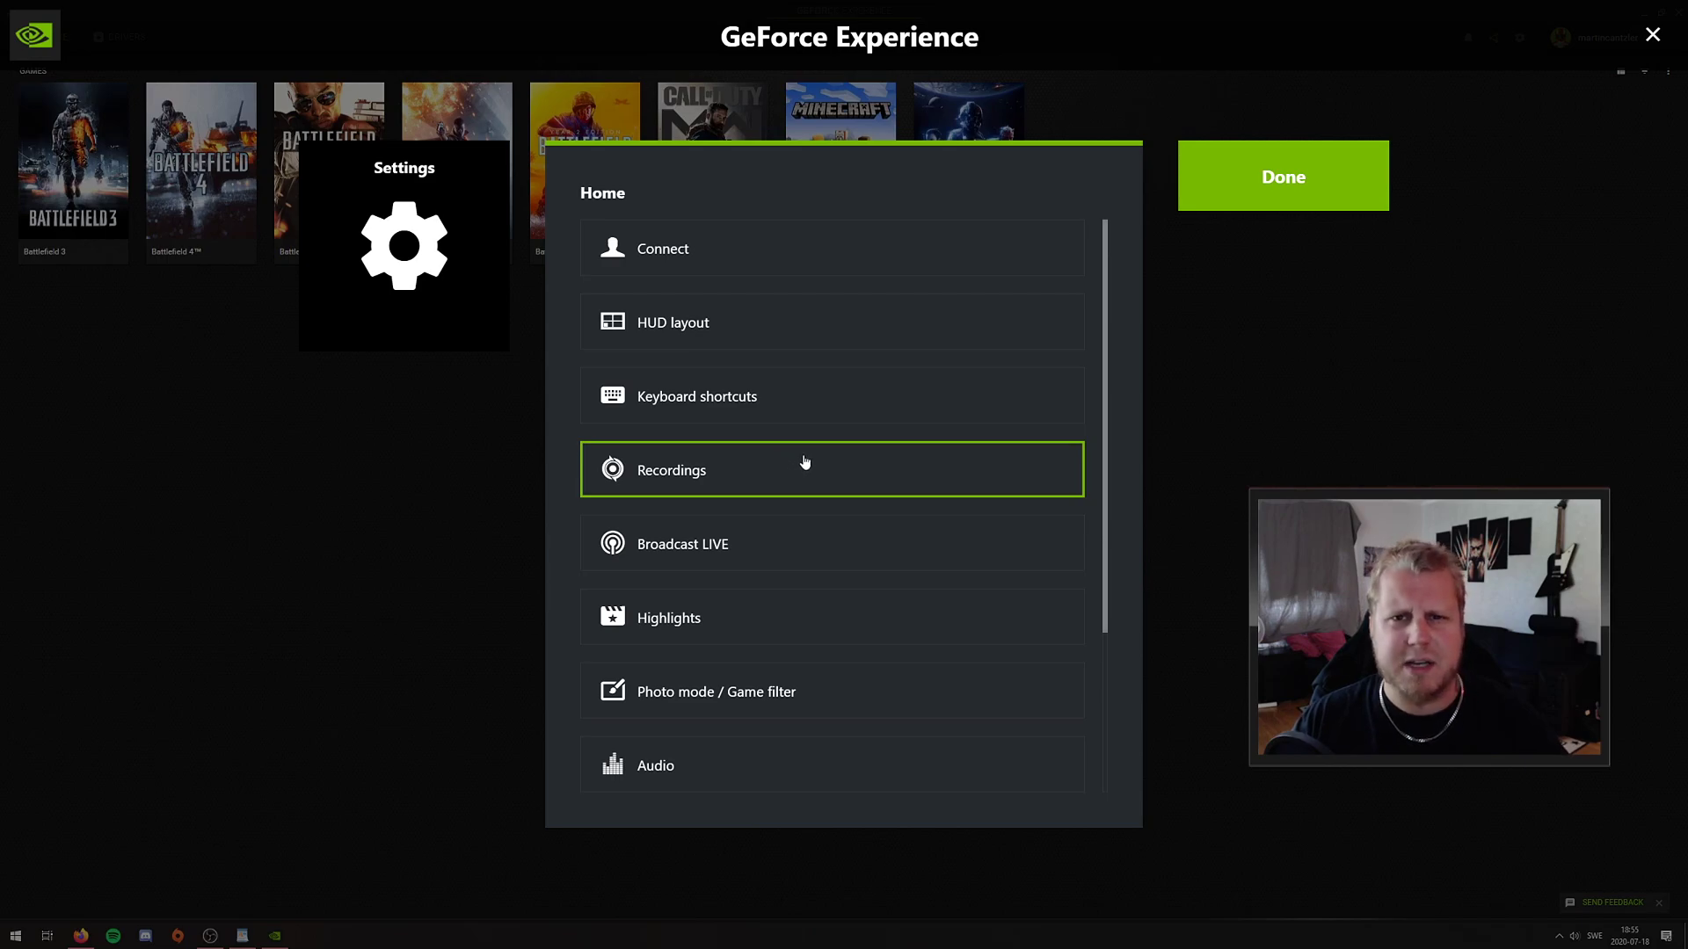
pyautogui.click(743, 482)
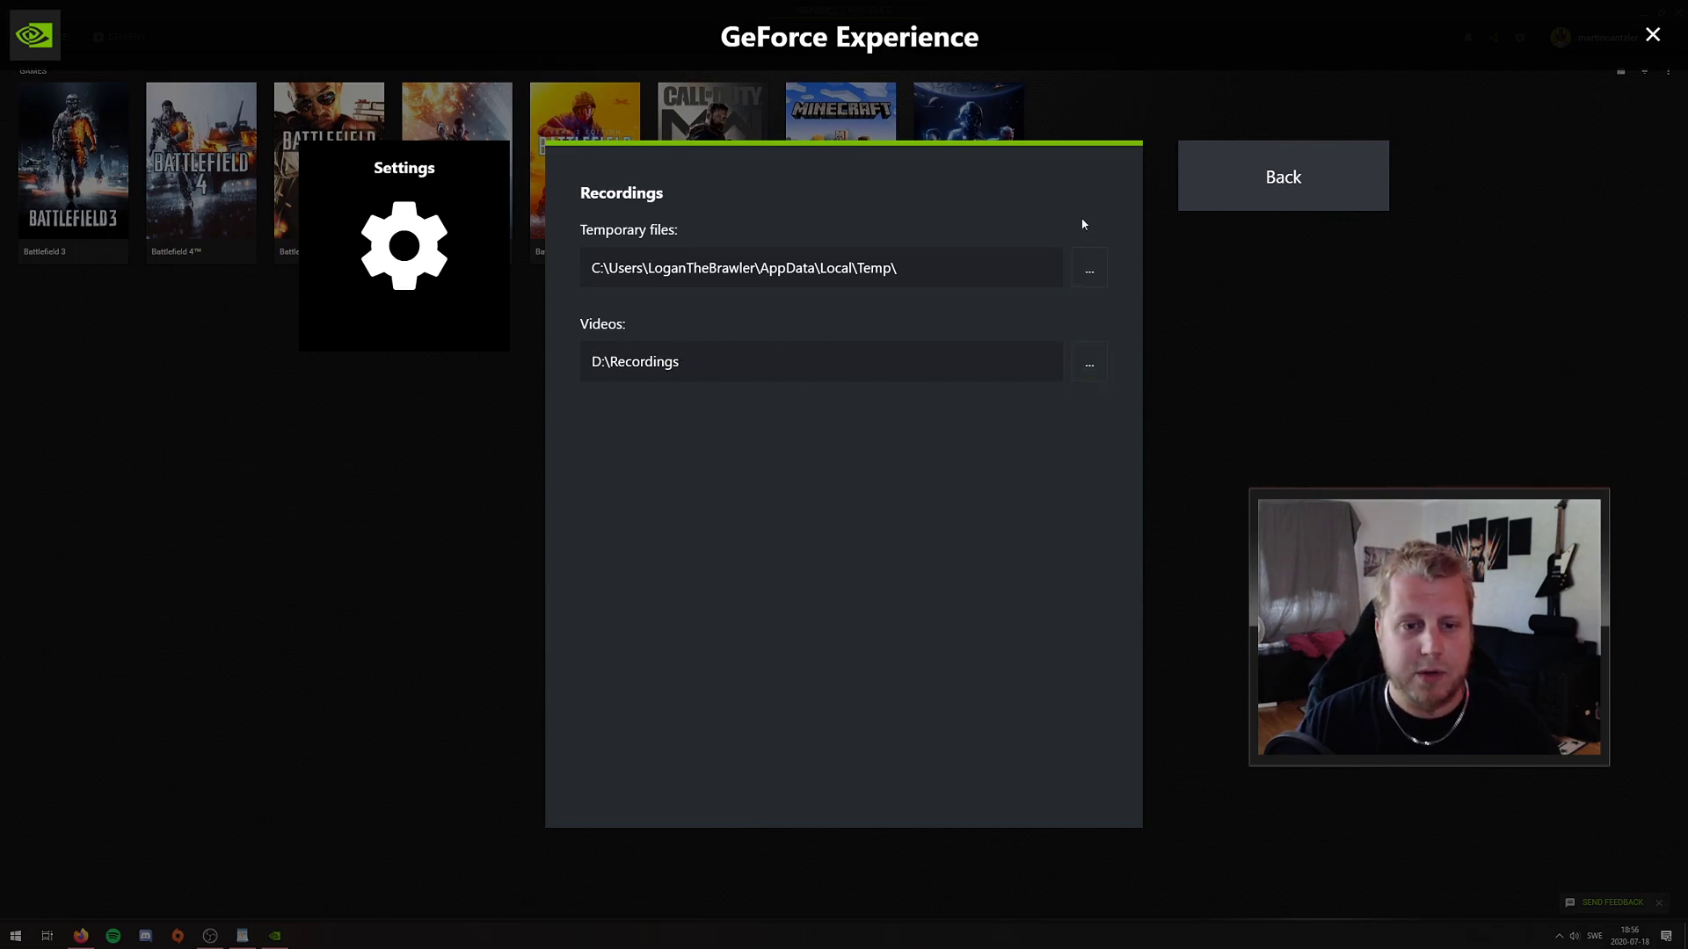
pyautogui.click(1270, 183)
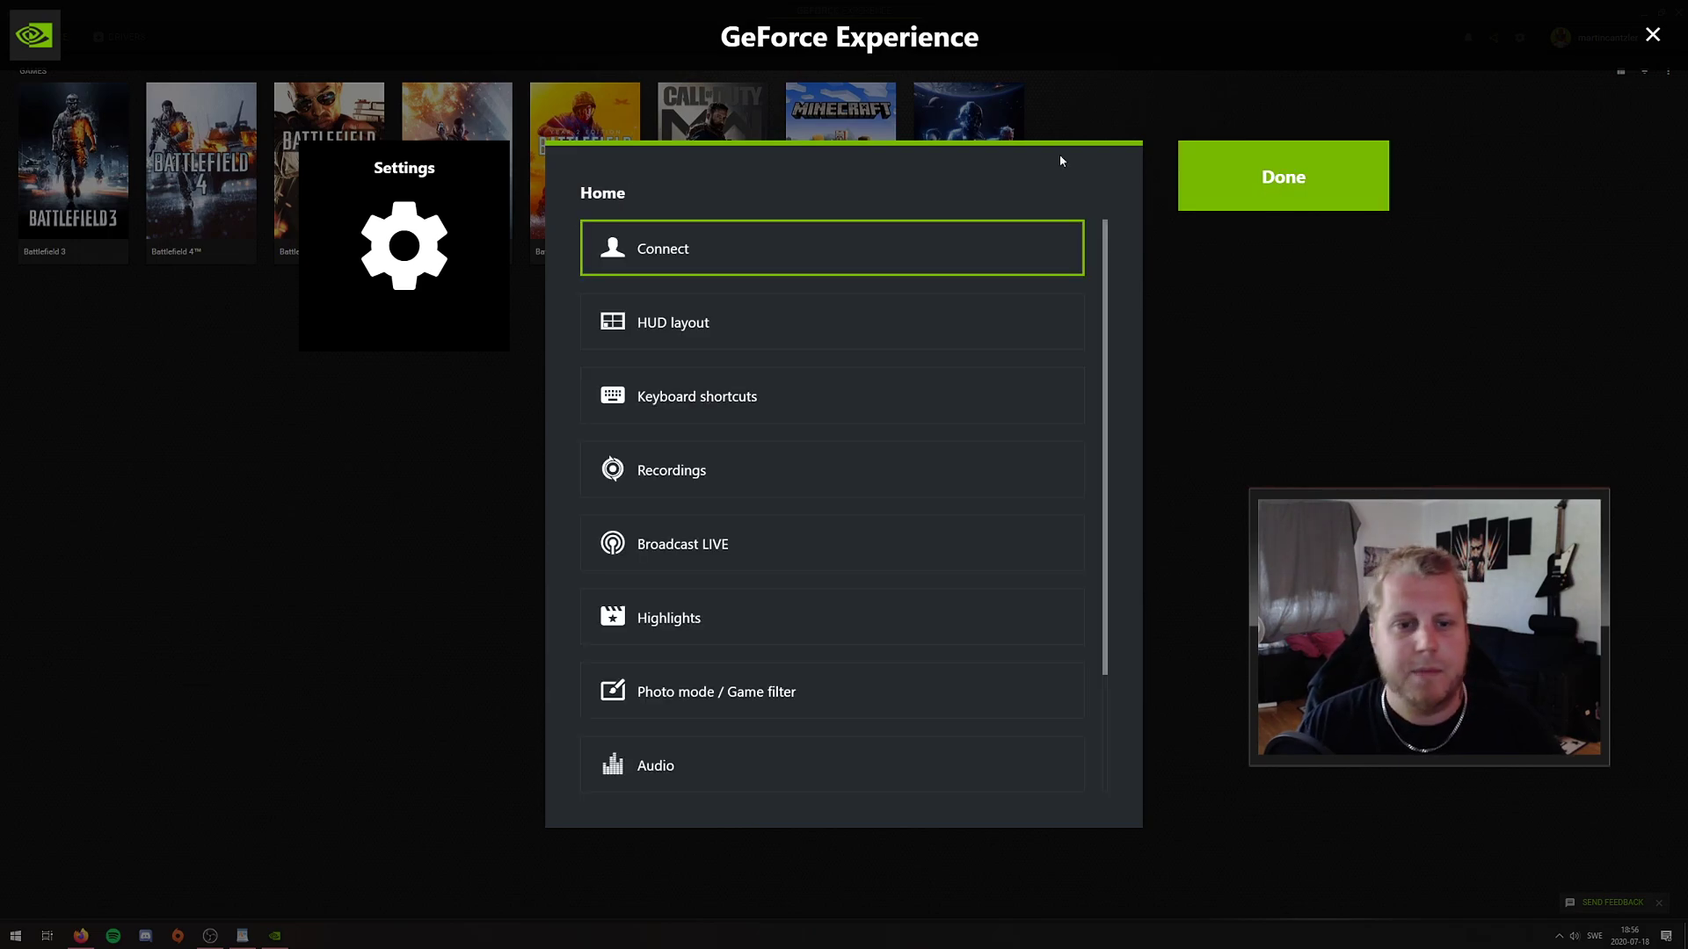
pyautogui.scroll(-1, 795, 510)
pyautogui.scroll(-2, 674, 528)
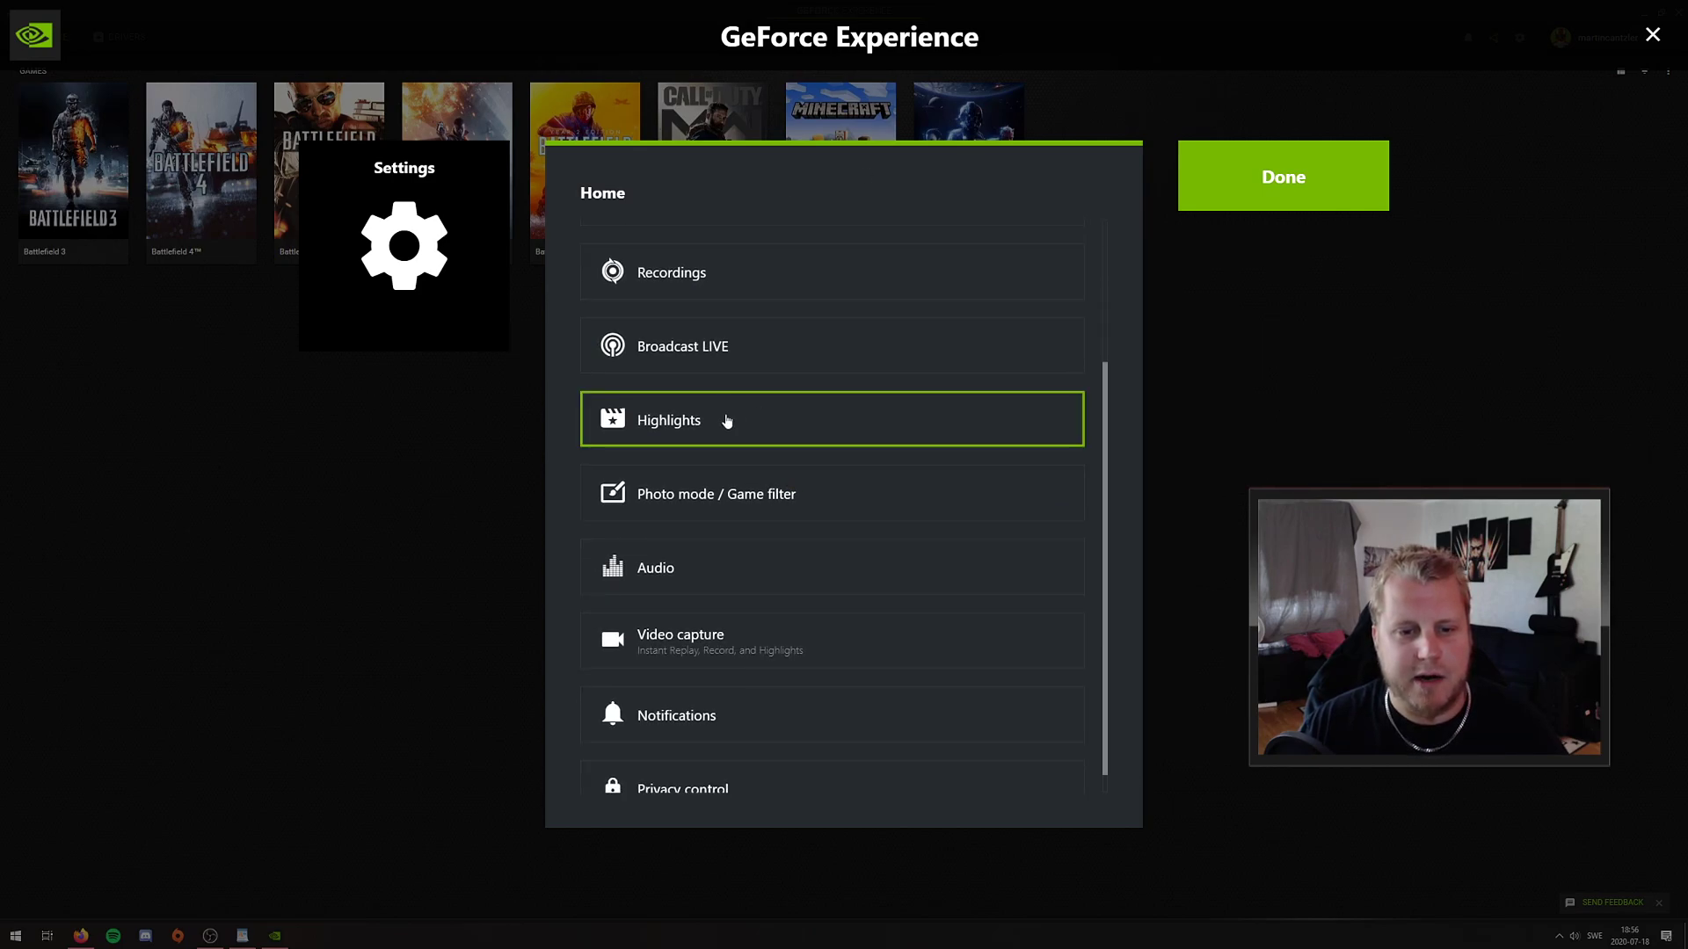
pyautogui.click(640, 423)
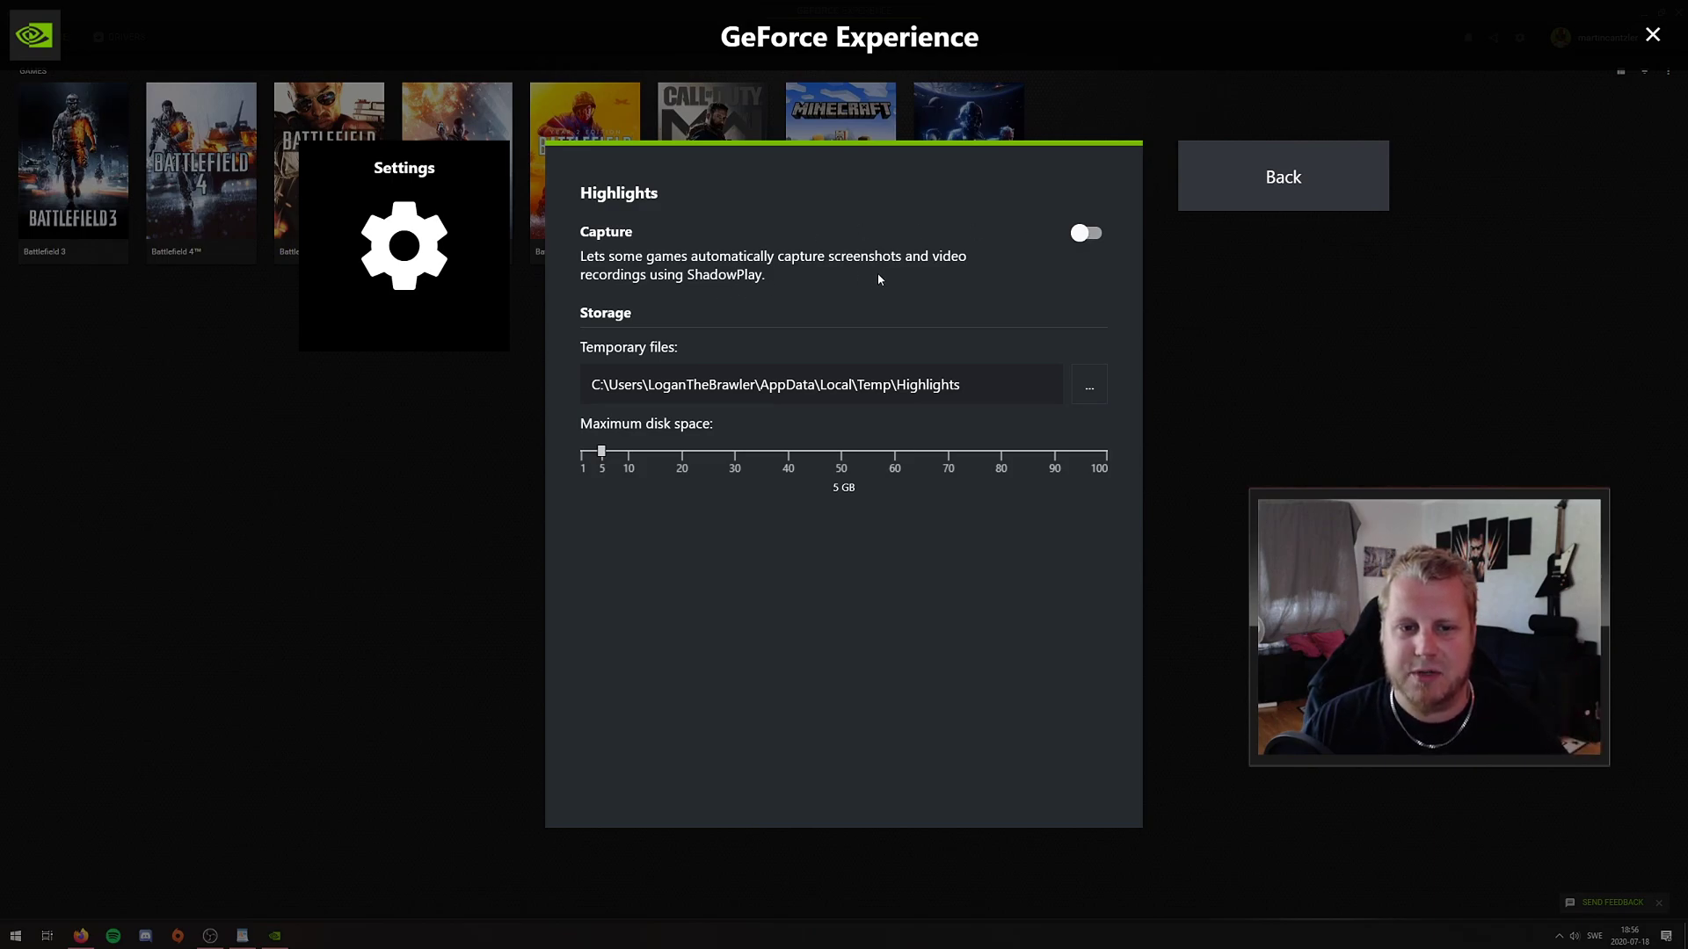
pyautogui.click(1256, 188)
pyautogui.scroll(-3, 703, 492)
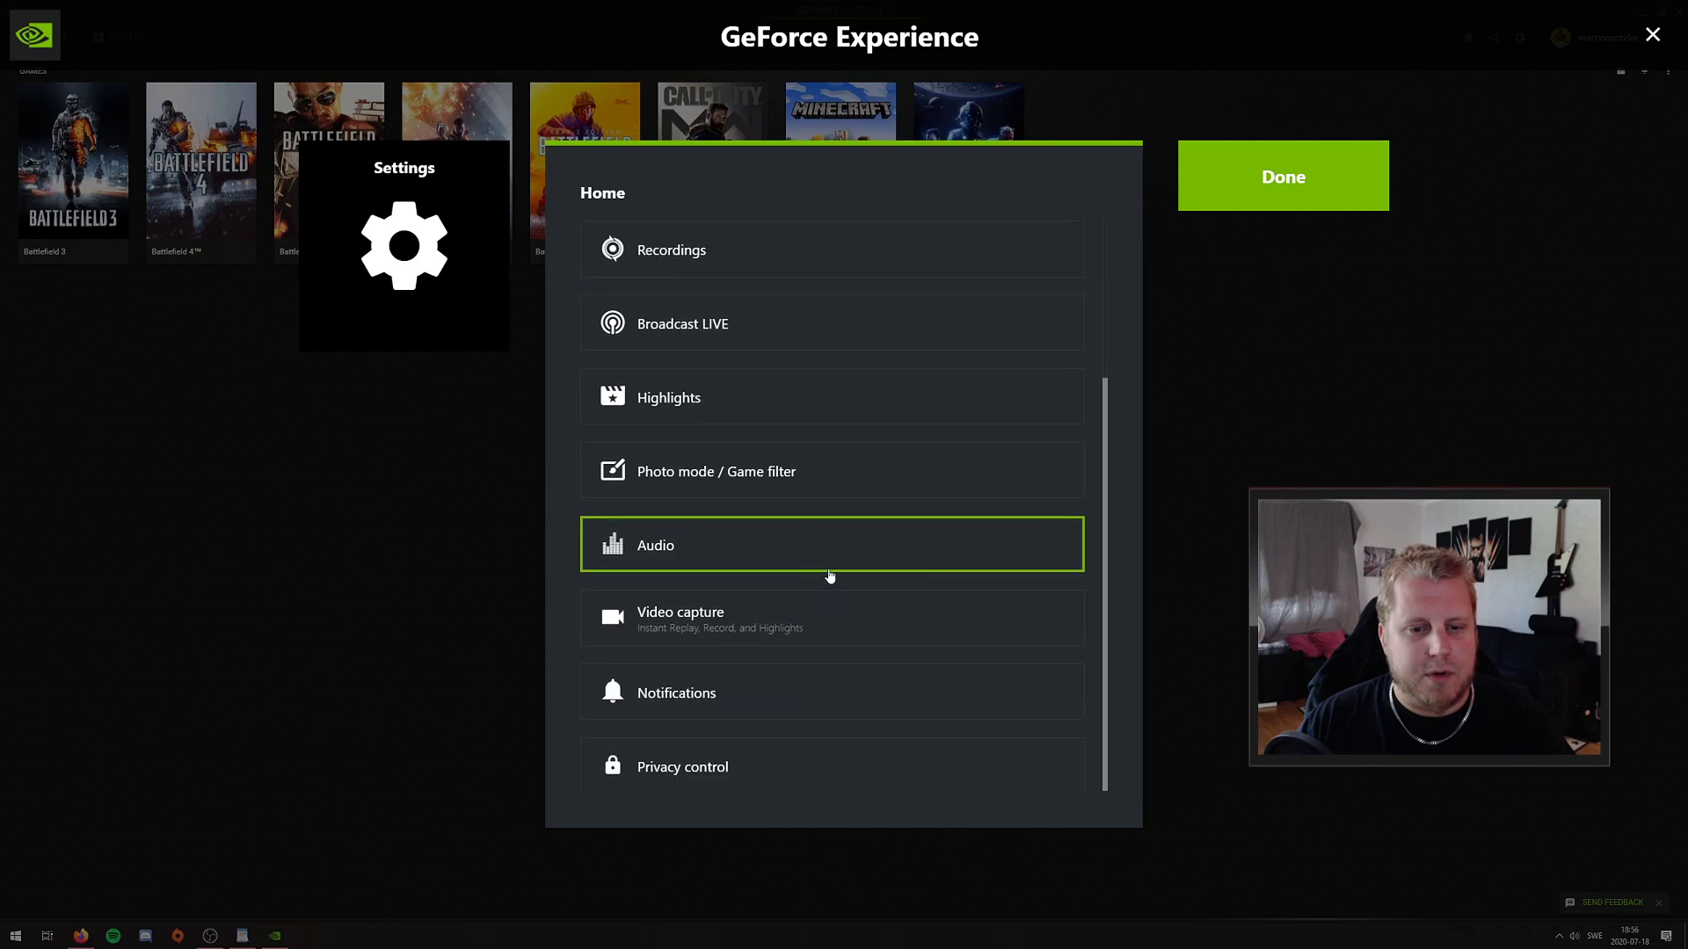
pyautogui.click(753, 545)
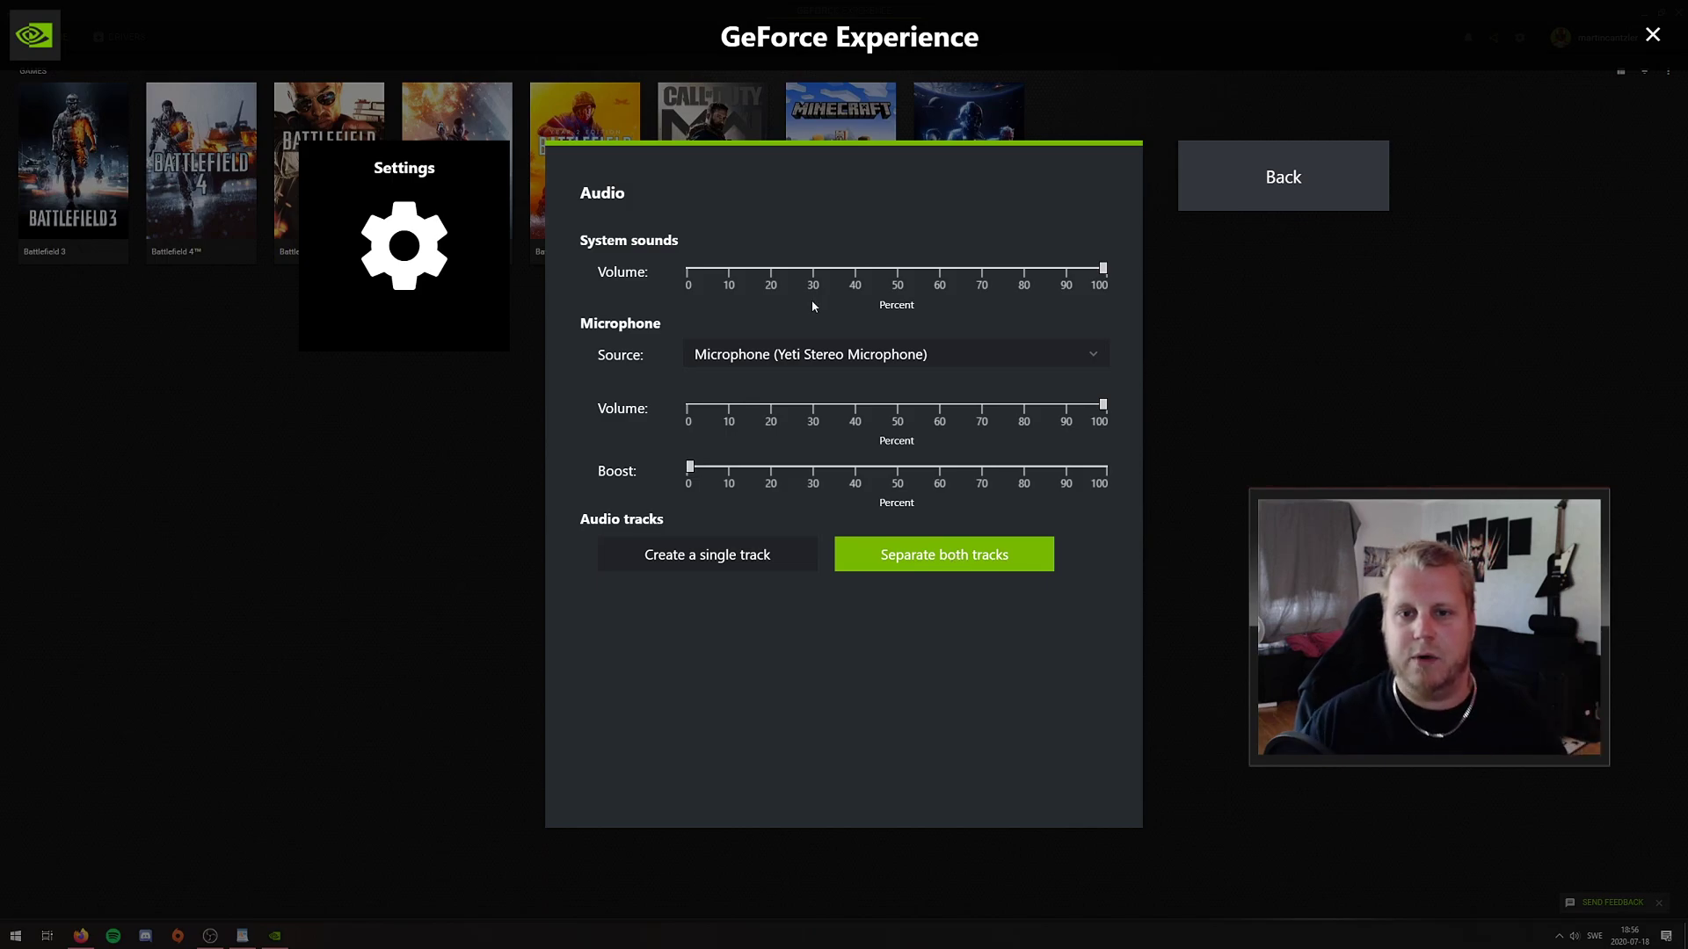
# Leave the Audio settings with system sounds and microphone on separate tracks.
pyautogui.click(1265, 189)
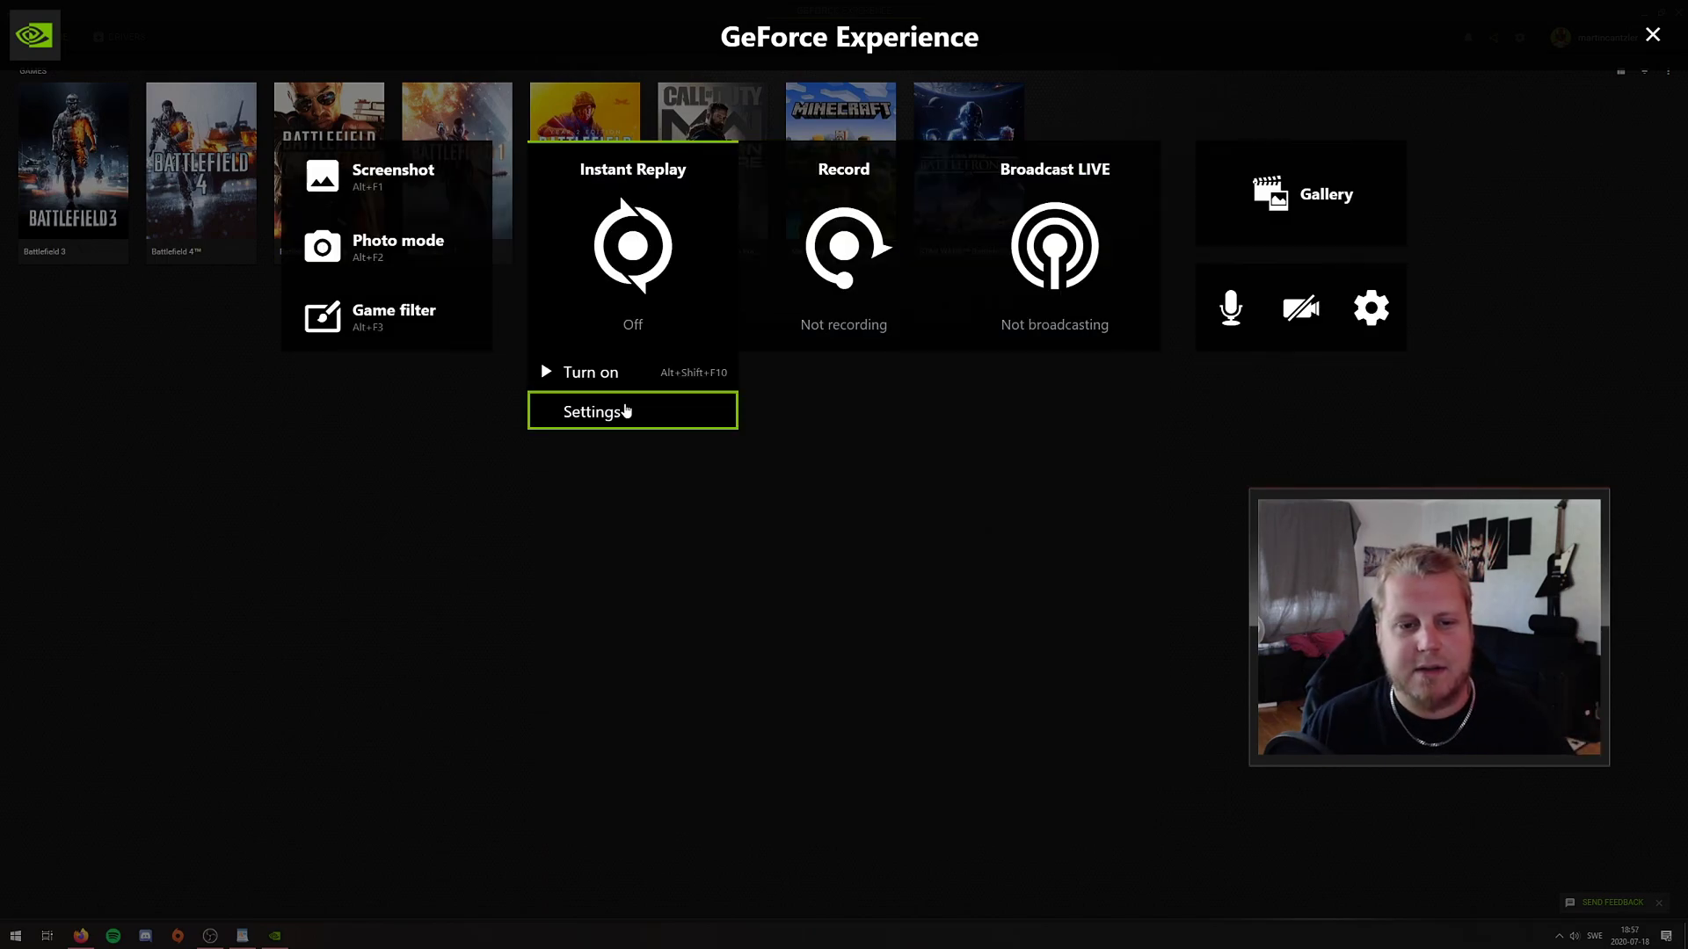
# Set Instant Replay to 1440p HD, 60 FPS, 50 Mbps and a 20-minute (7.5GB) length.
pyautogui.click(626, 410)
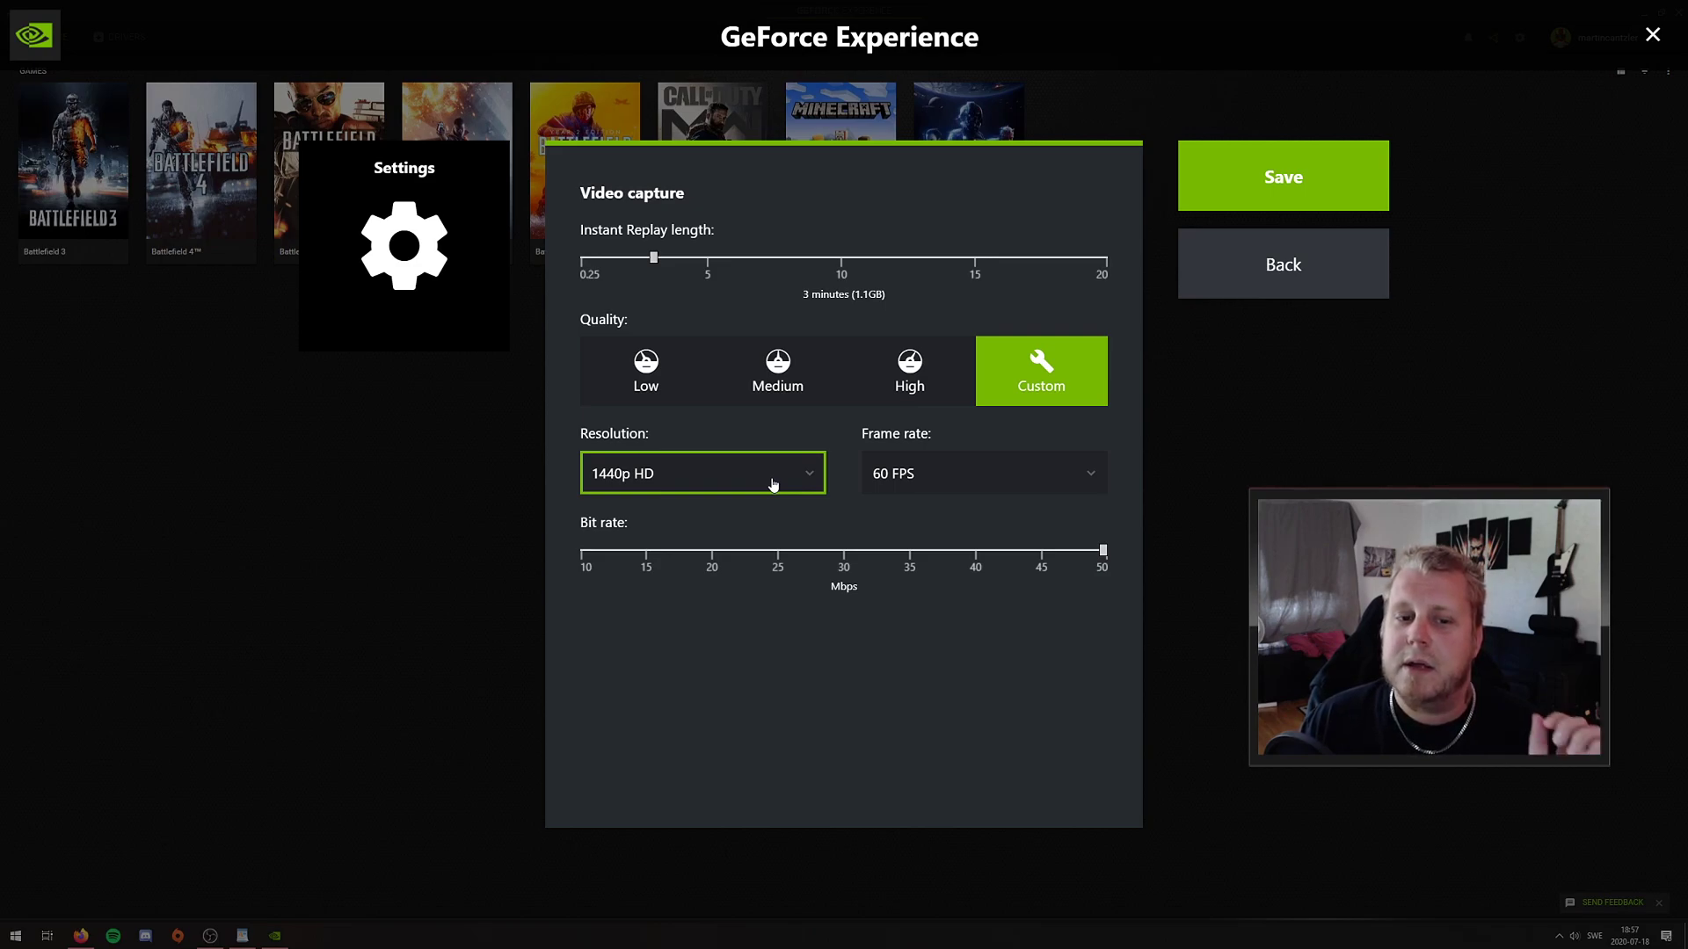
pyautogui.click(773, 482)
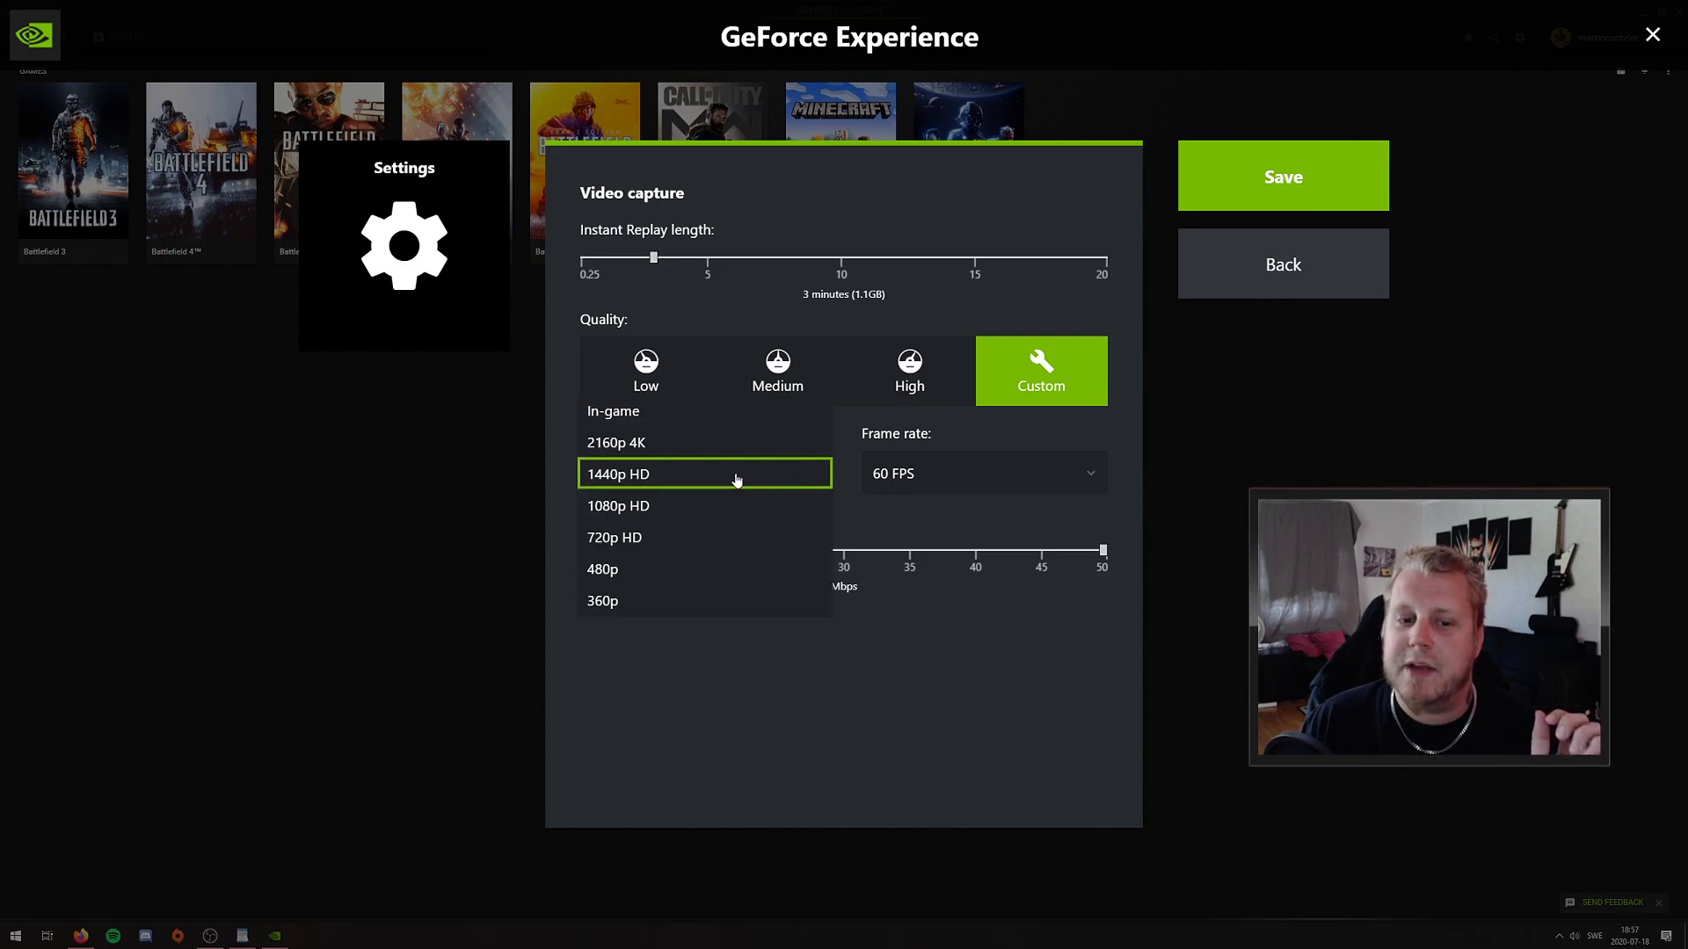
pyautogui.click(664, 478)
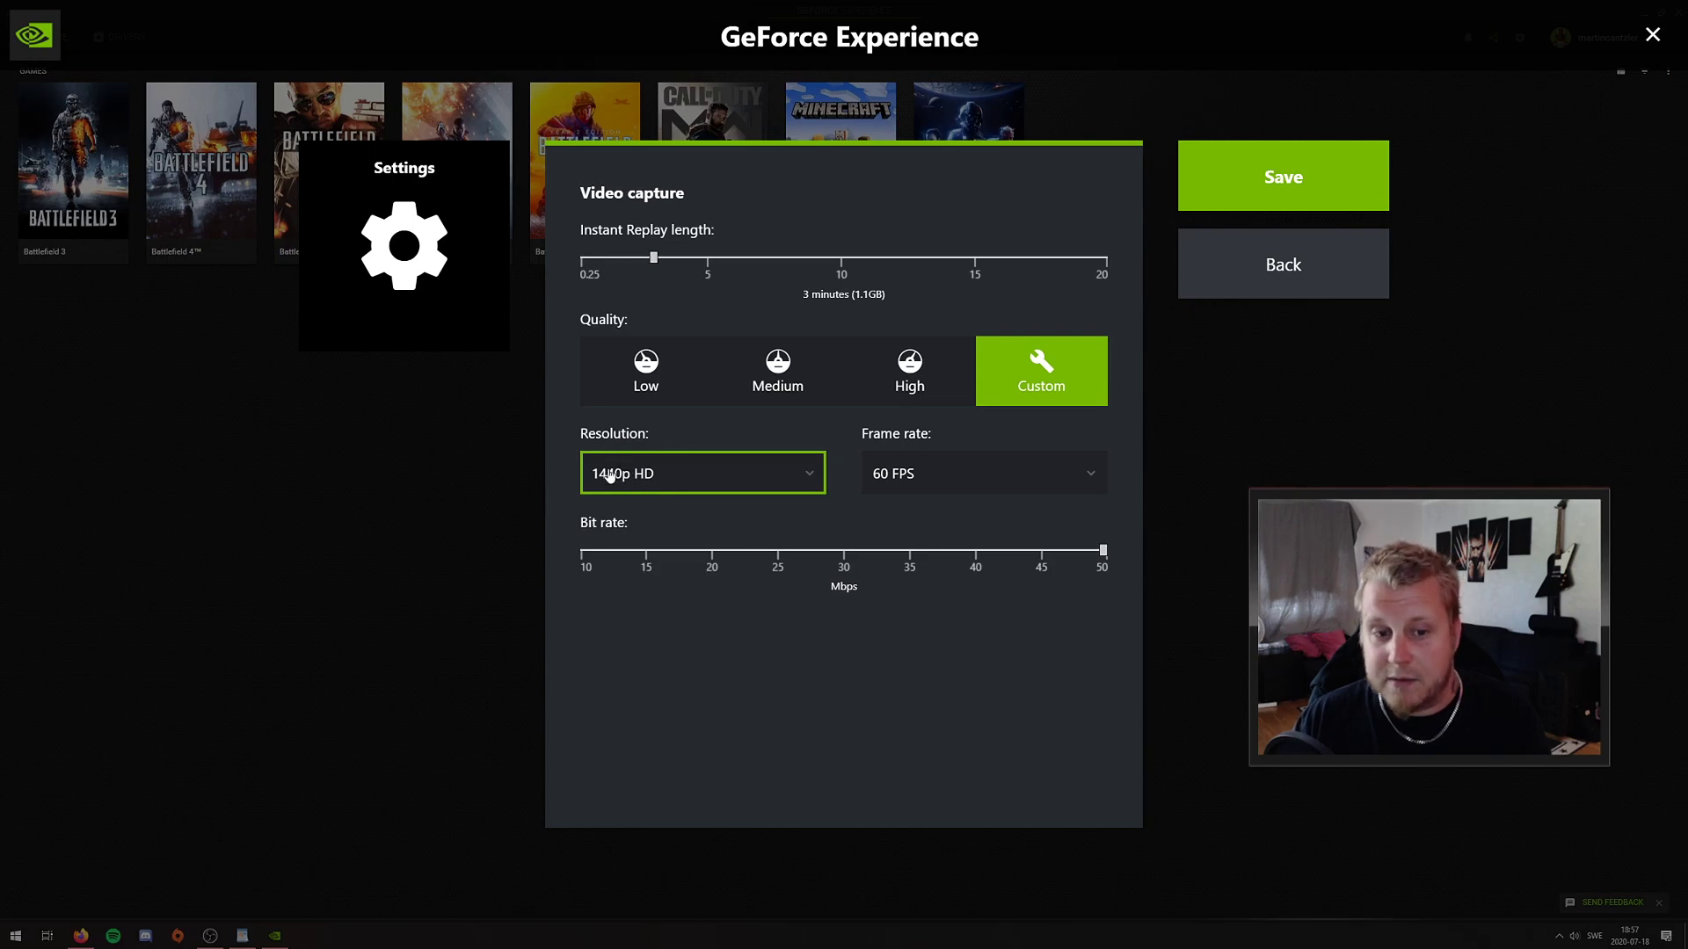
pyautogui.click(972, 482)
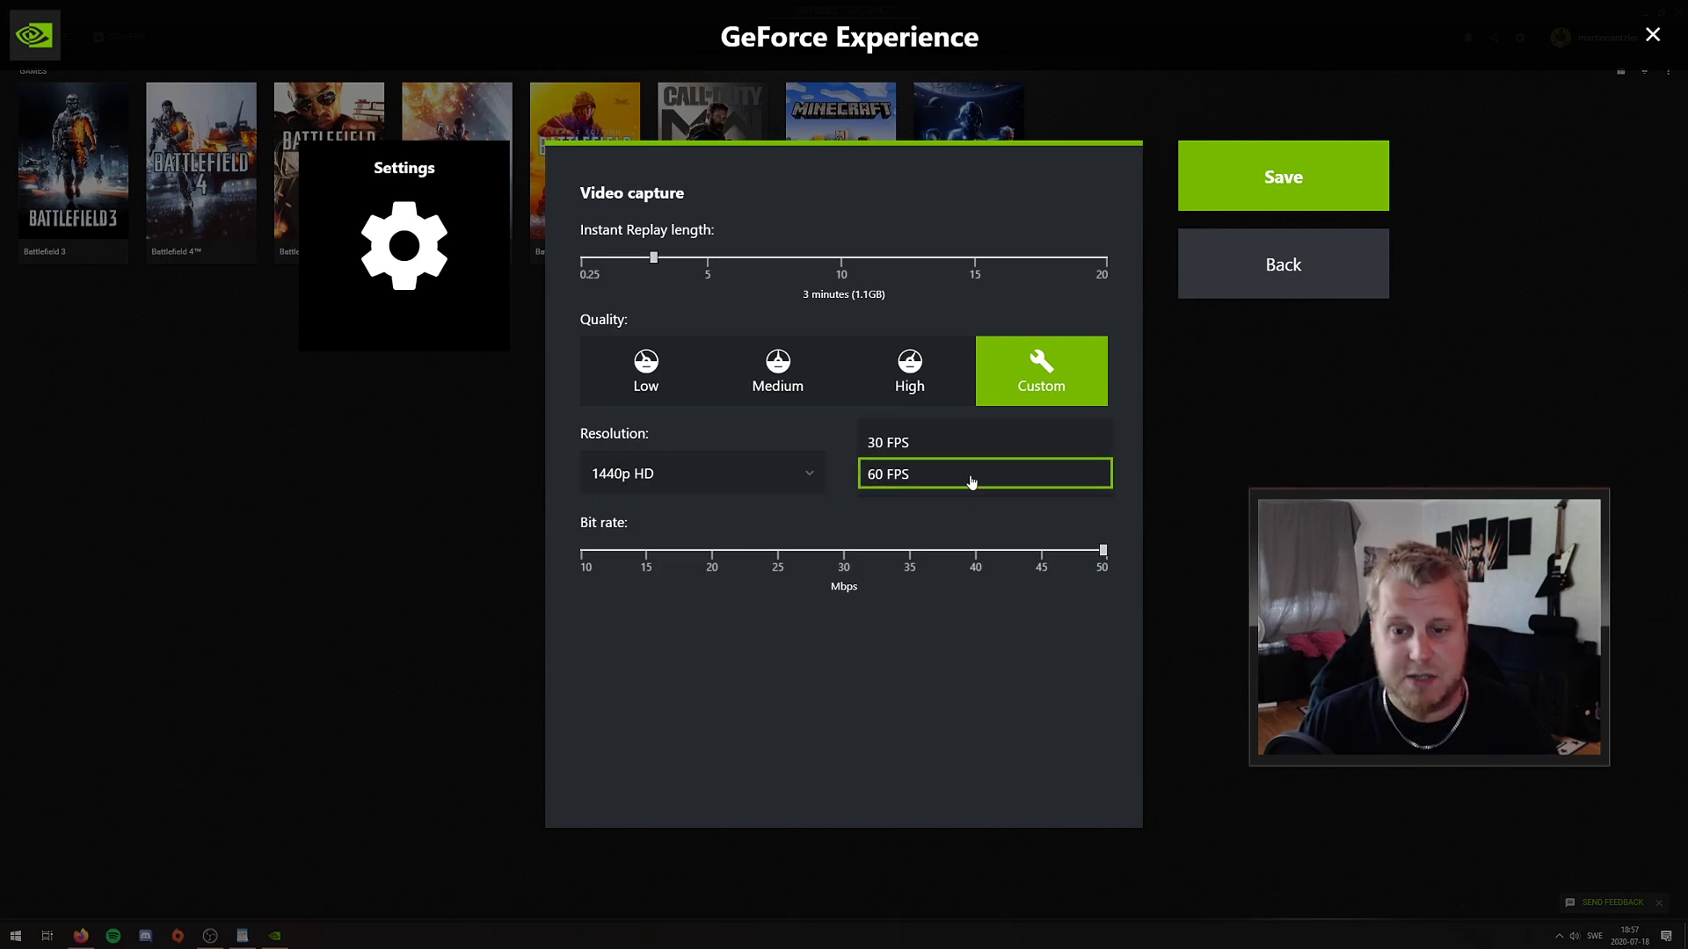
pyautogui.click(928, 473)
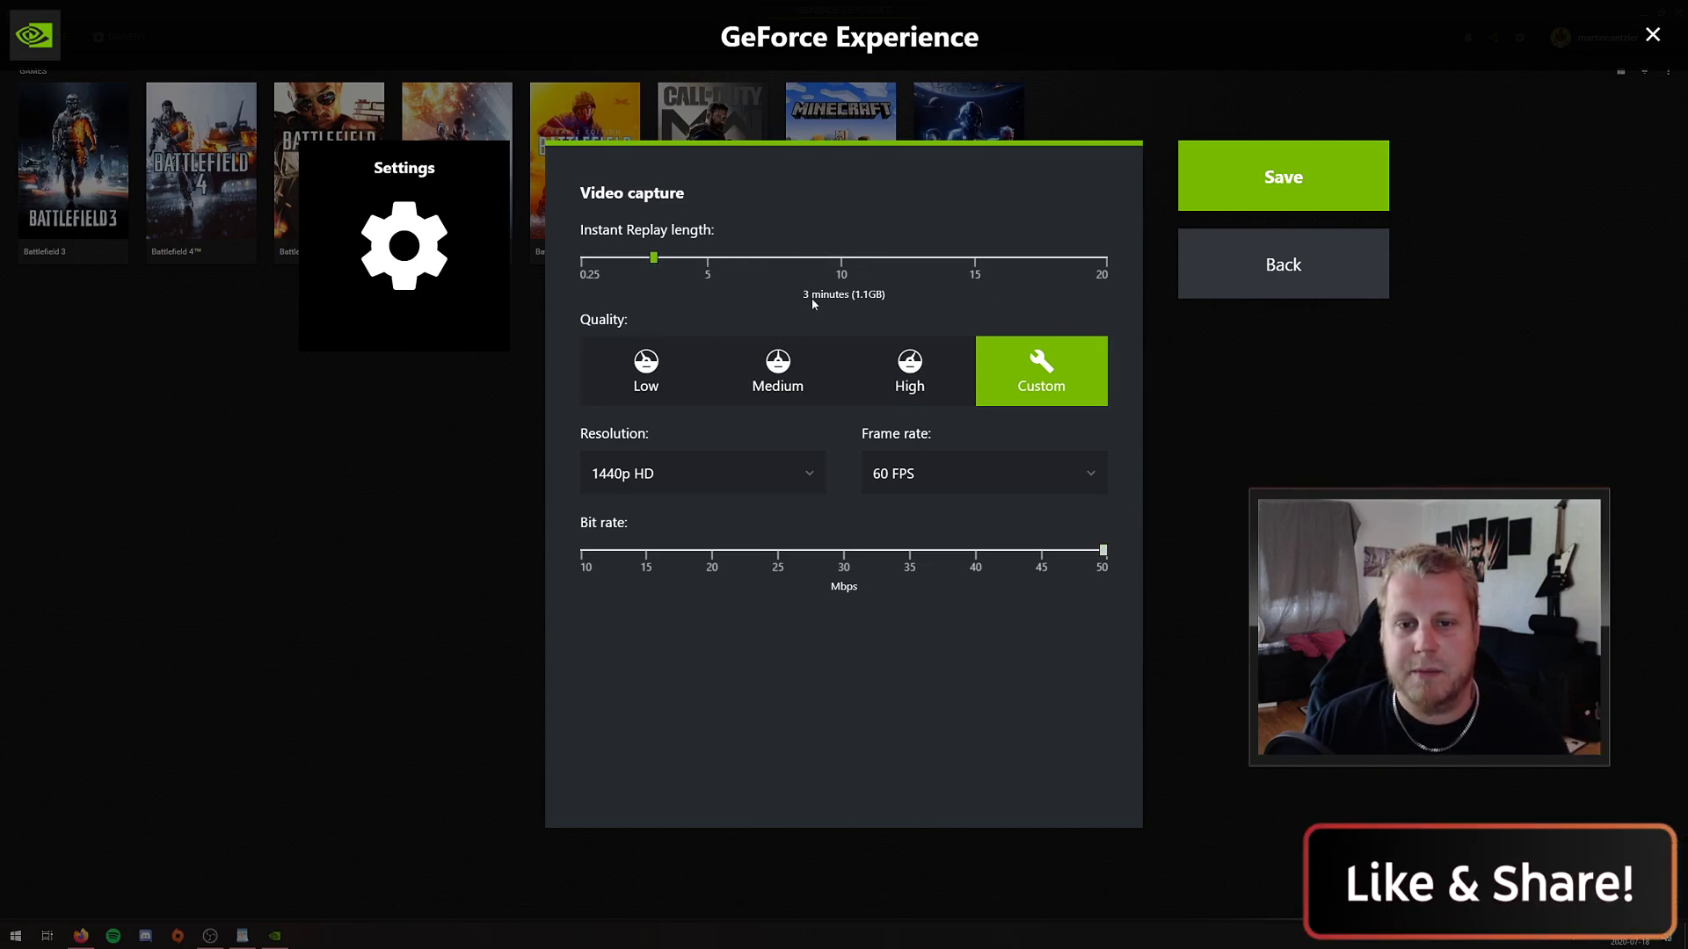
pyautogui.moveTo(654, 260); pyautogui.dragTo(1043, 280)
pyautogui.press('Escape')
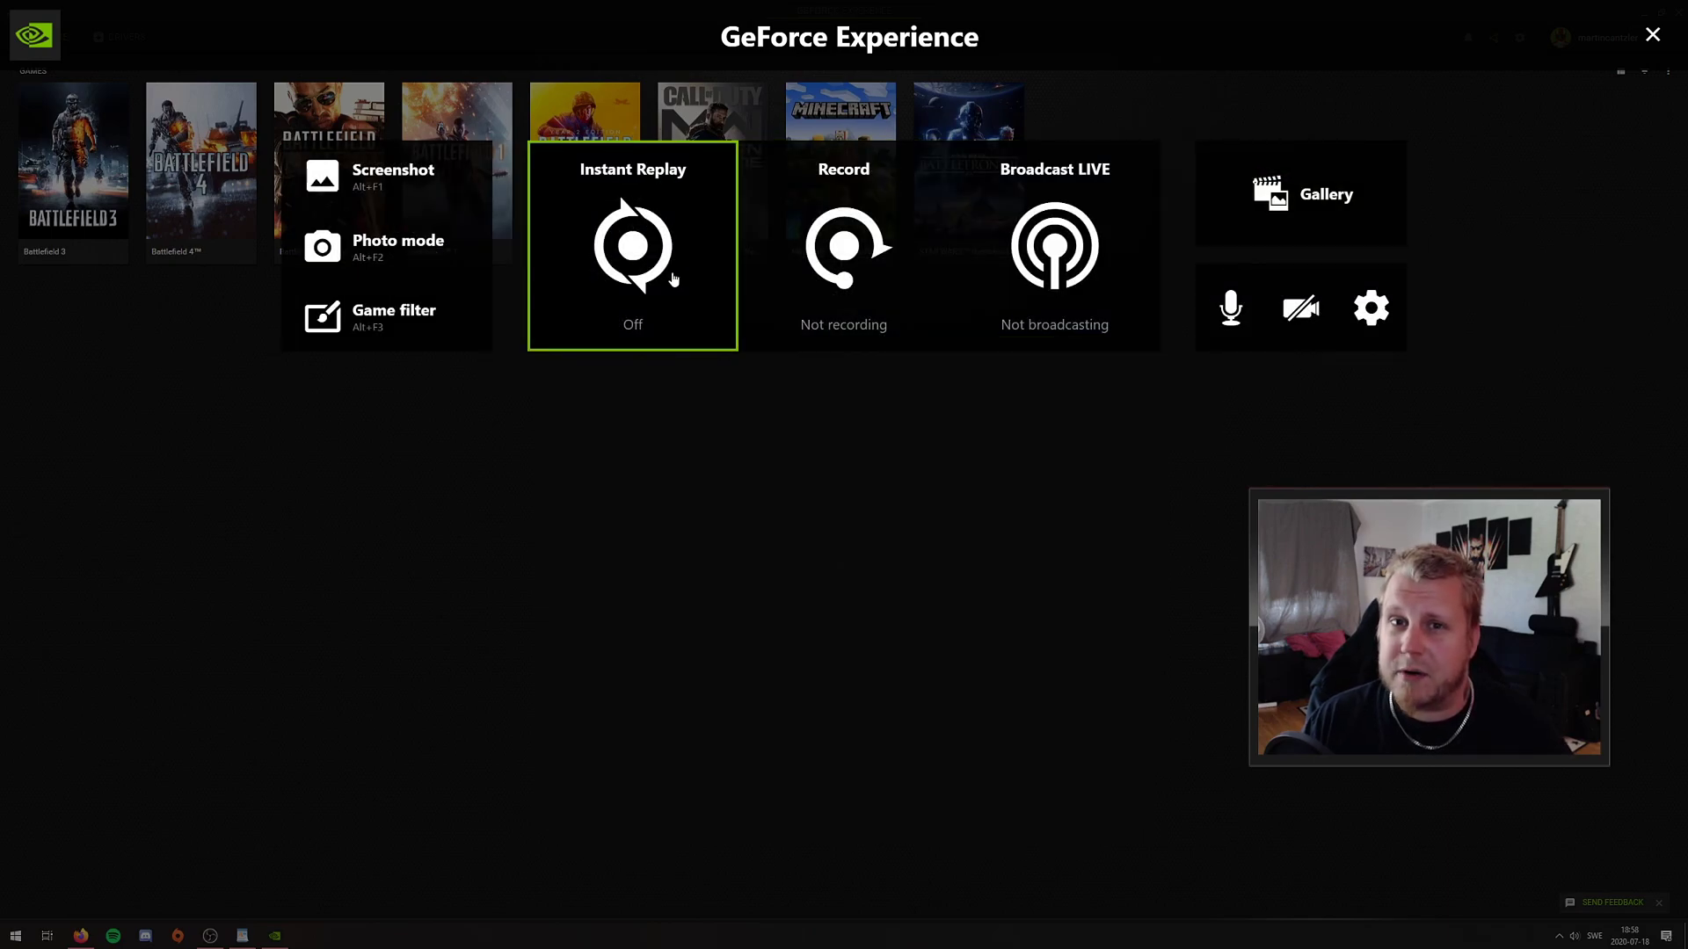
# Switch Instant Replay on and save a replay clip with Alt+F10.
pyautogui.click(672, 278)
pyautogui.click(629, 376)
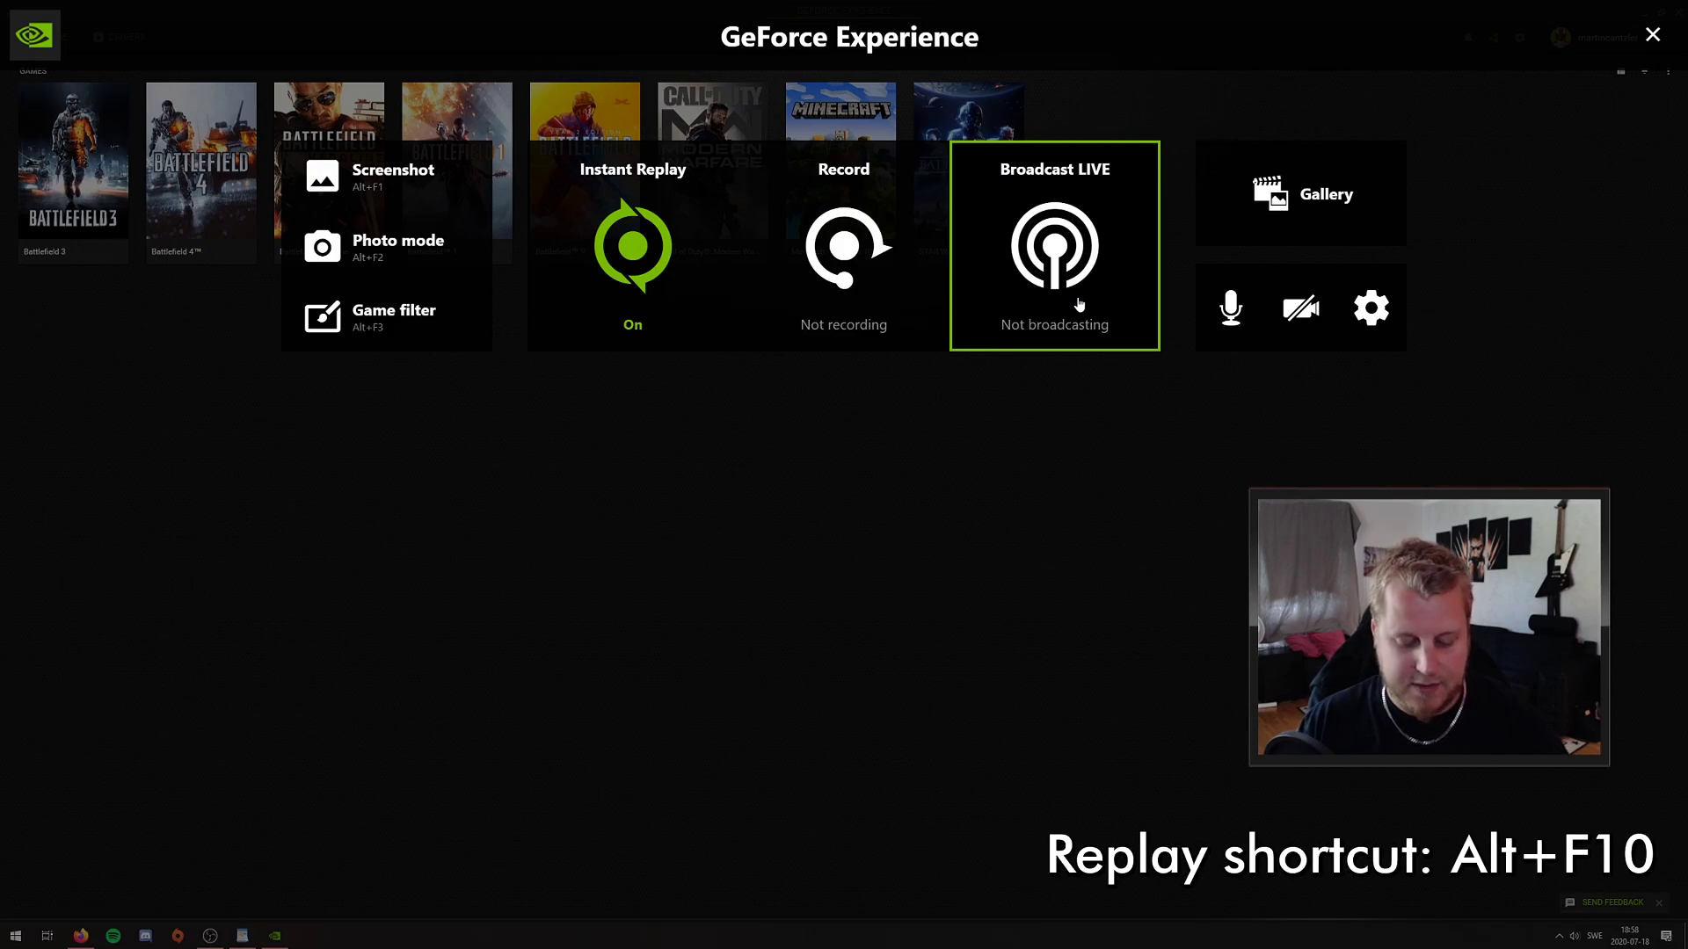
pyautogui.hotkey('alt', 'F10')
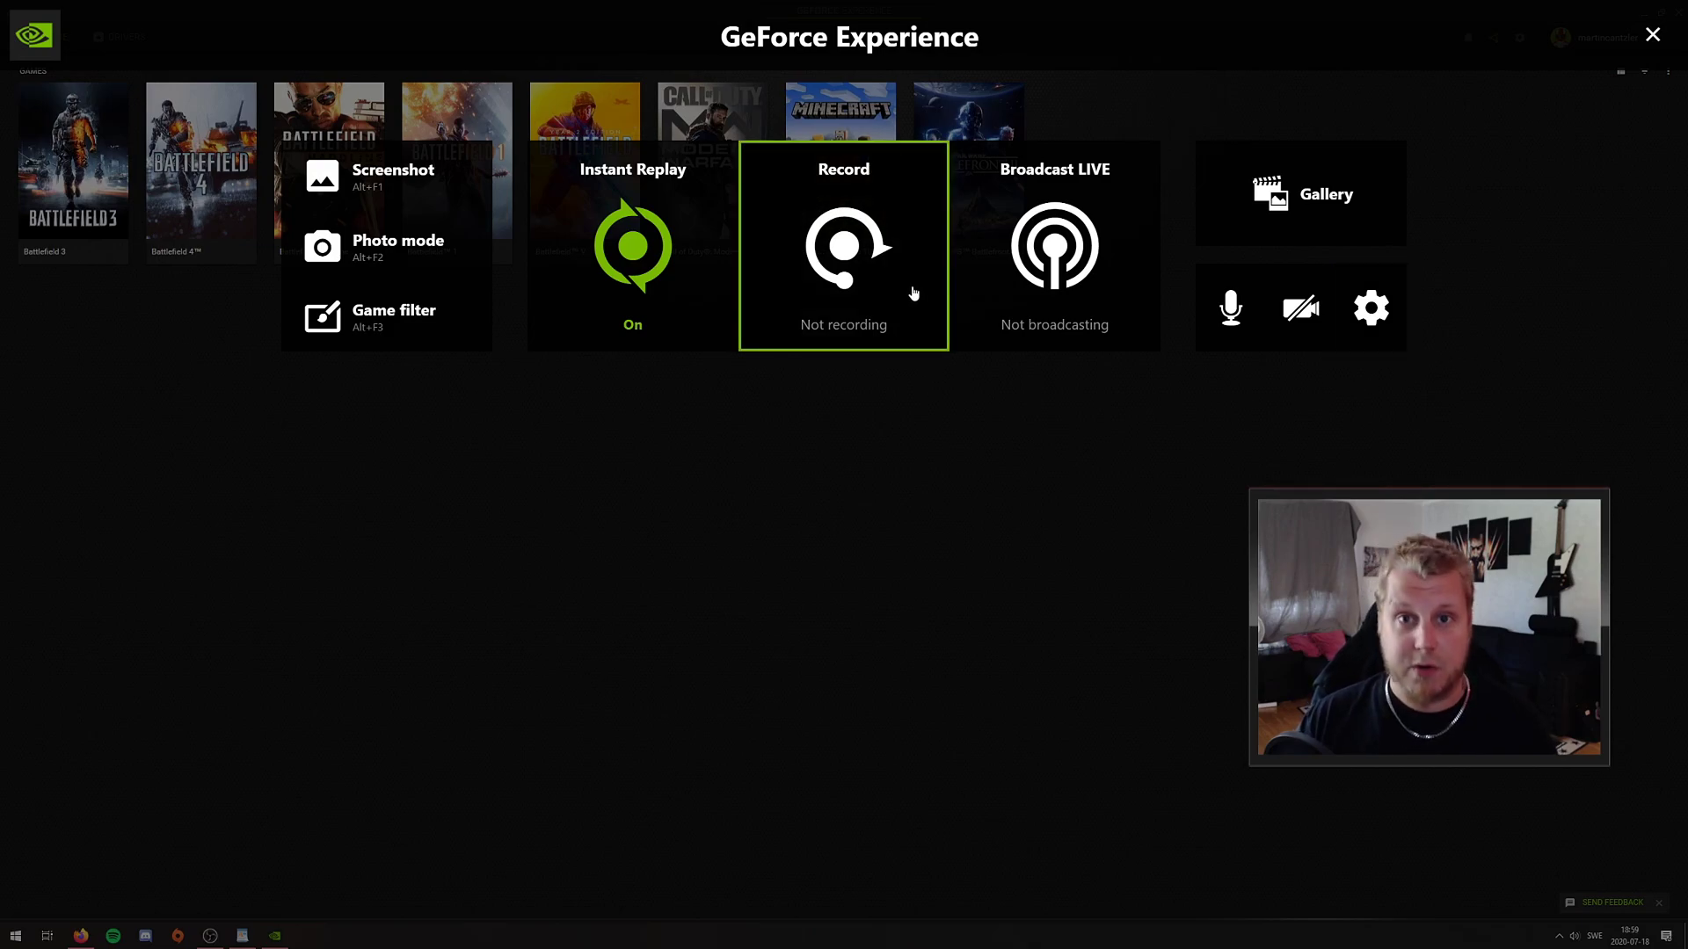
pyautogui.click(689, 287)
pyautogui.click(607, 474)
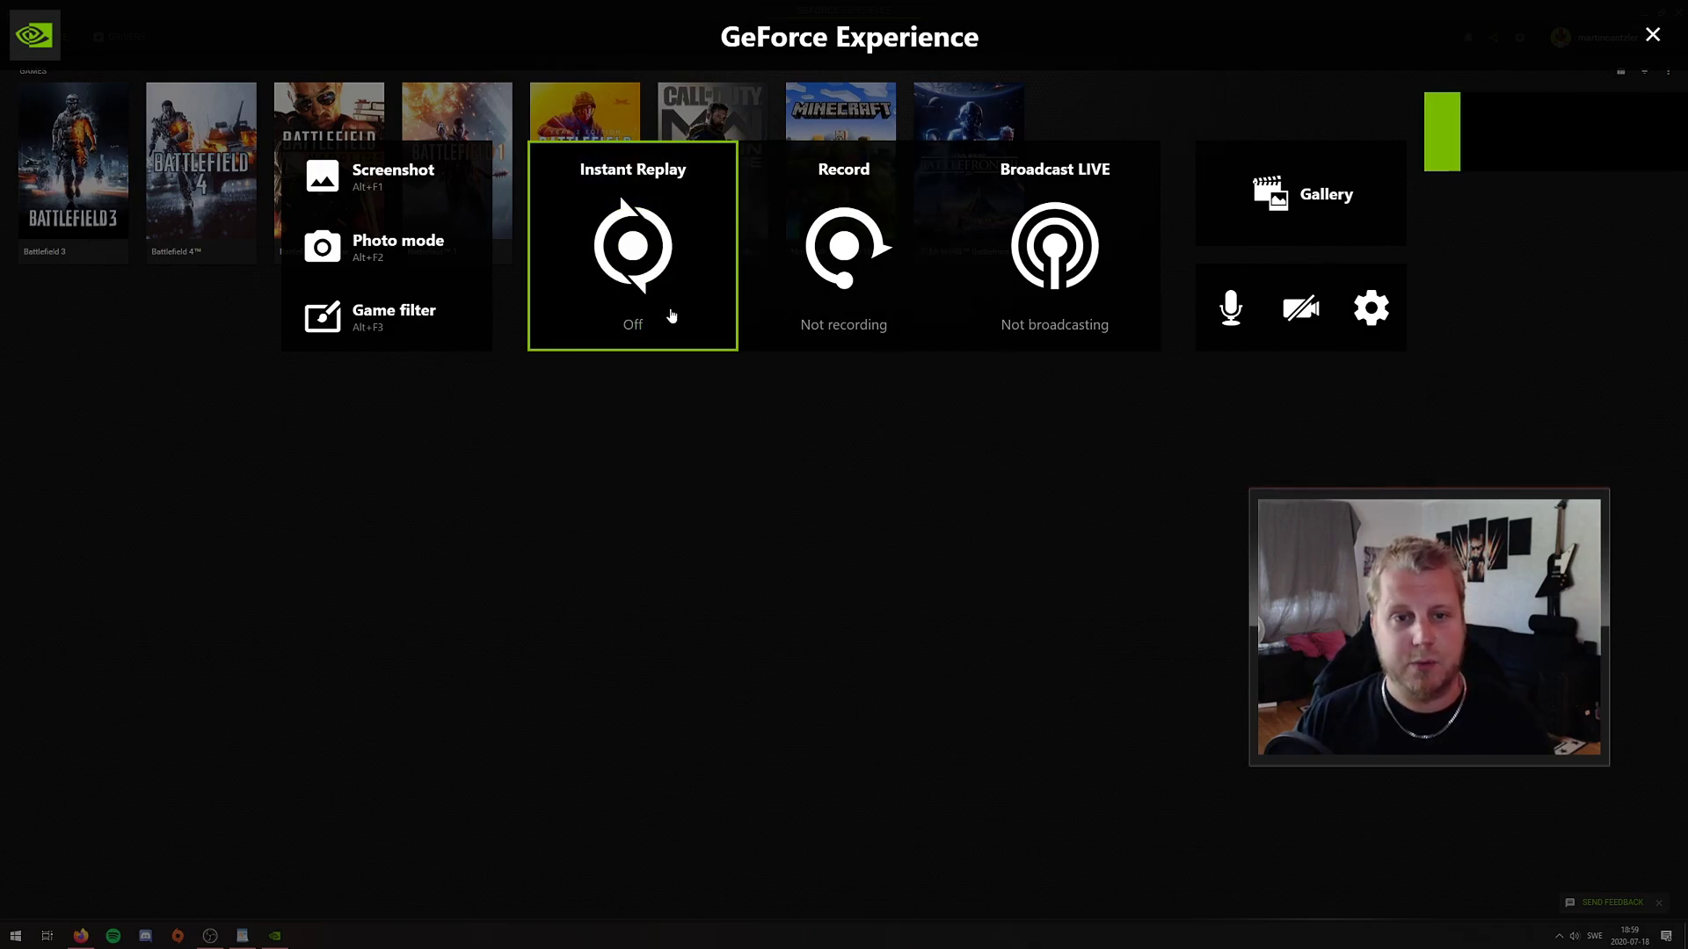
pyautogui.click(848, 281)
pyautogui.click(646, 277)
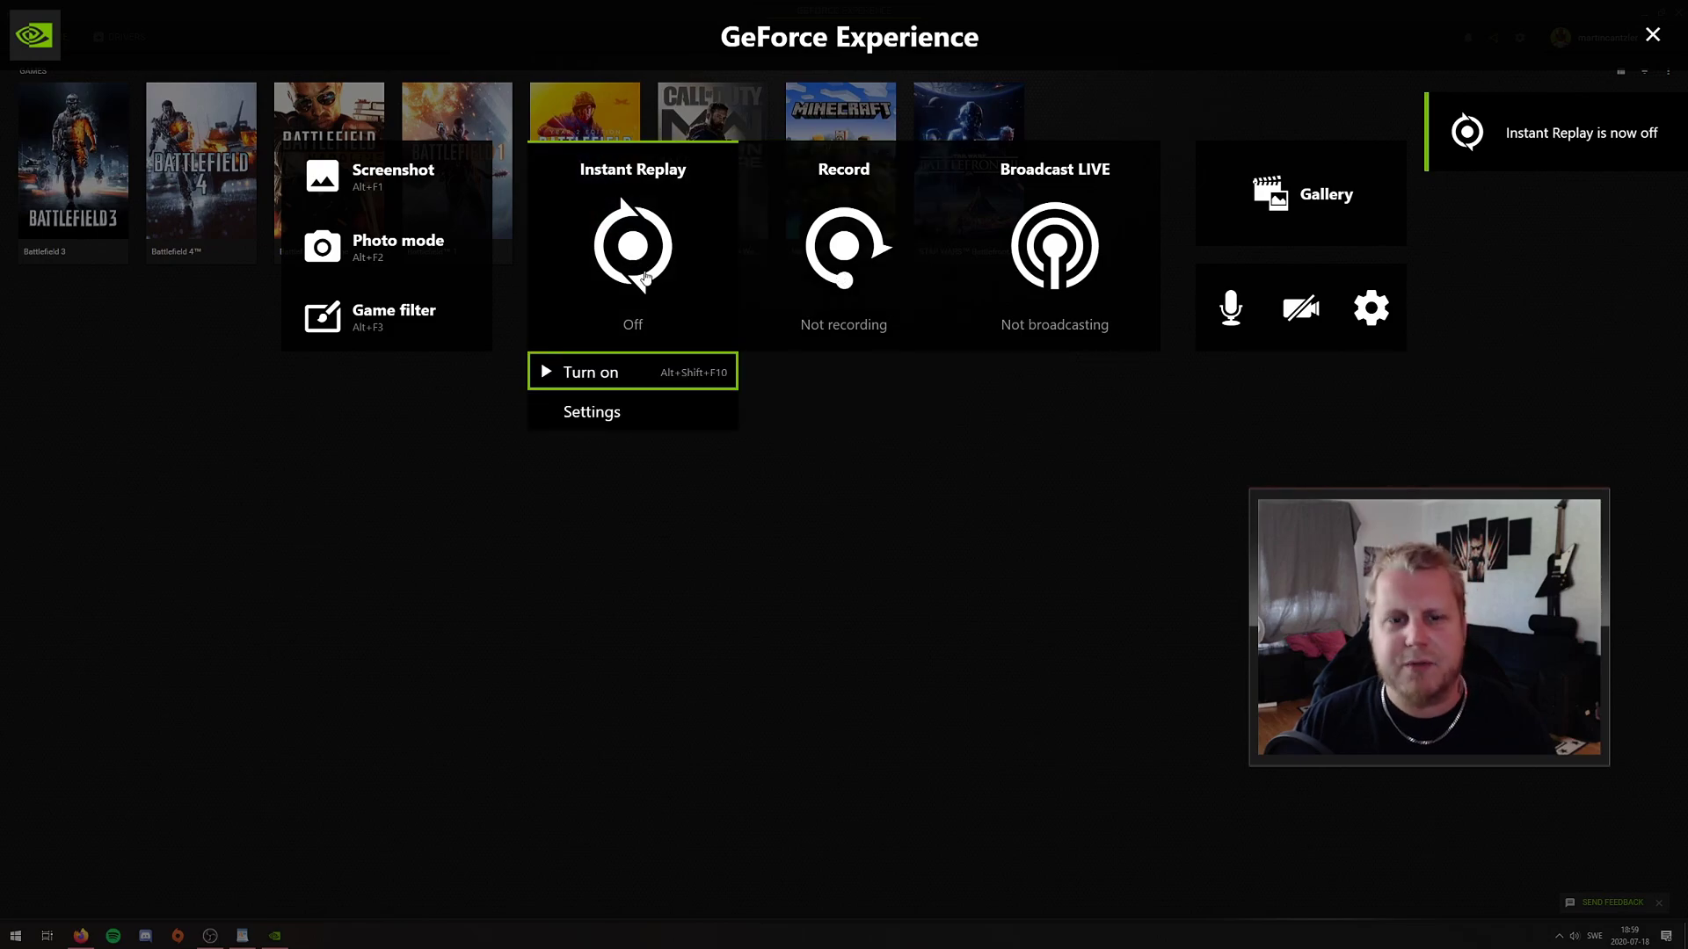
pyautogui.click(882, 318)
pyautogui.click(881, 315)
pyautogui.click(877, 286)
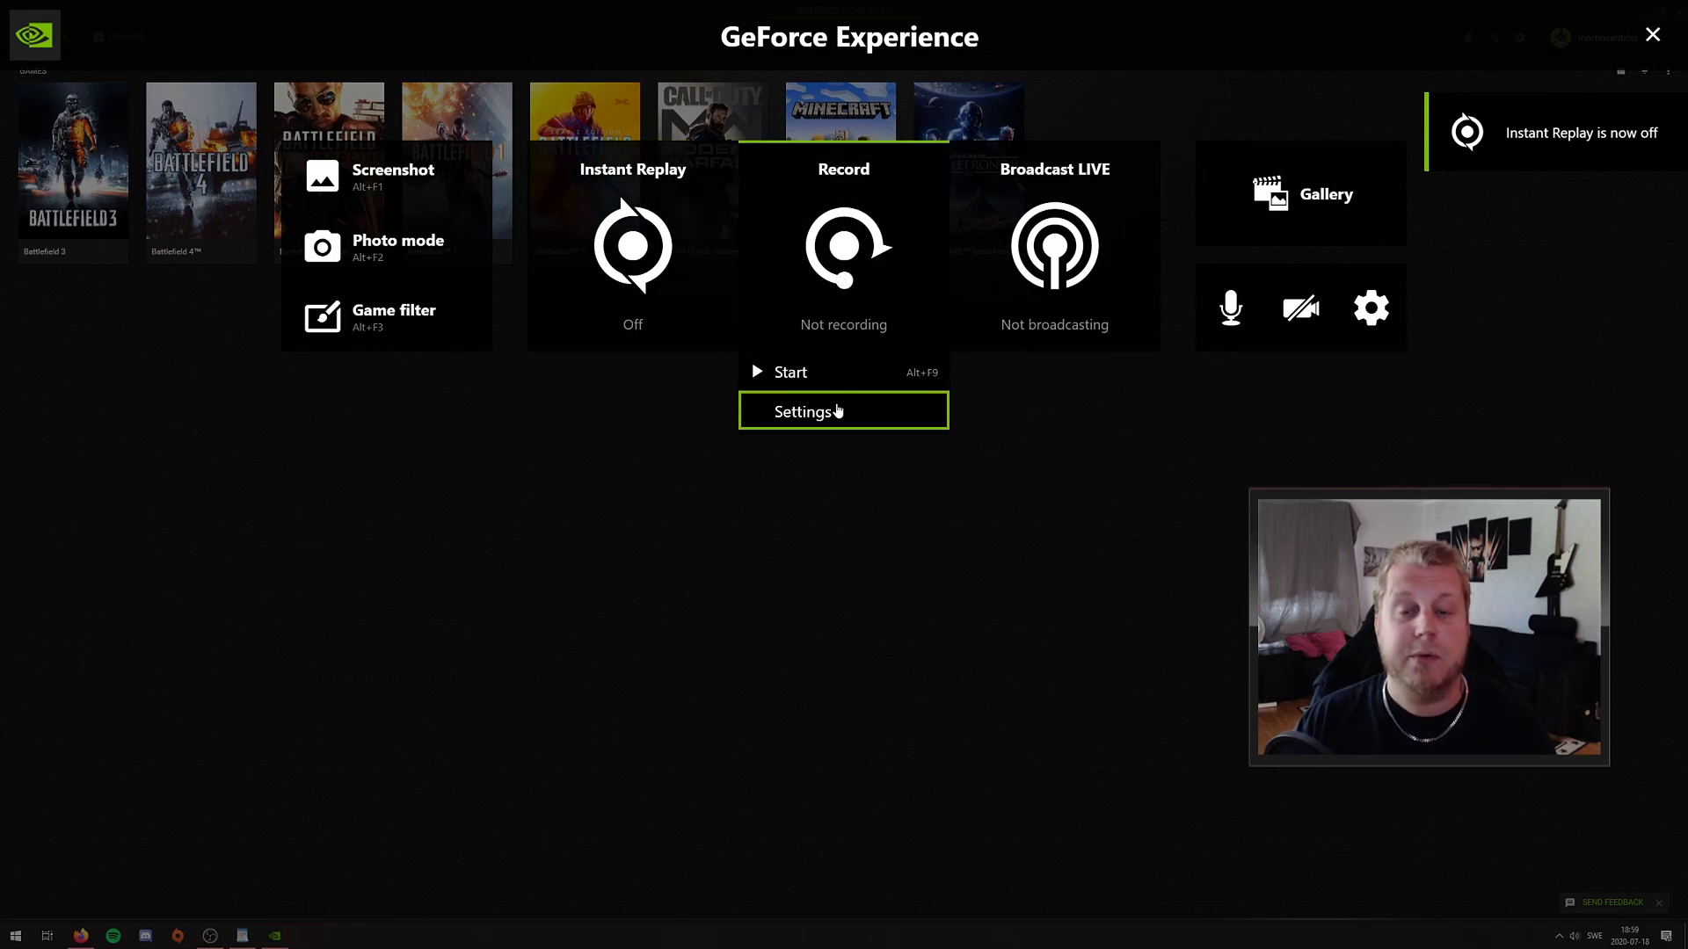
pyautogui.click(838, 410)
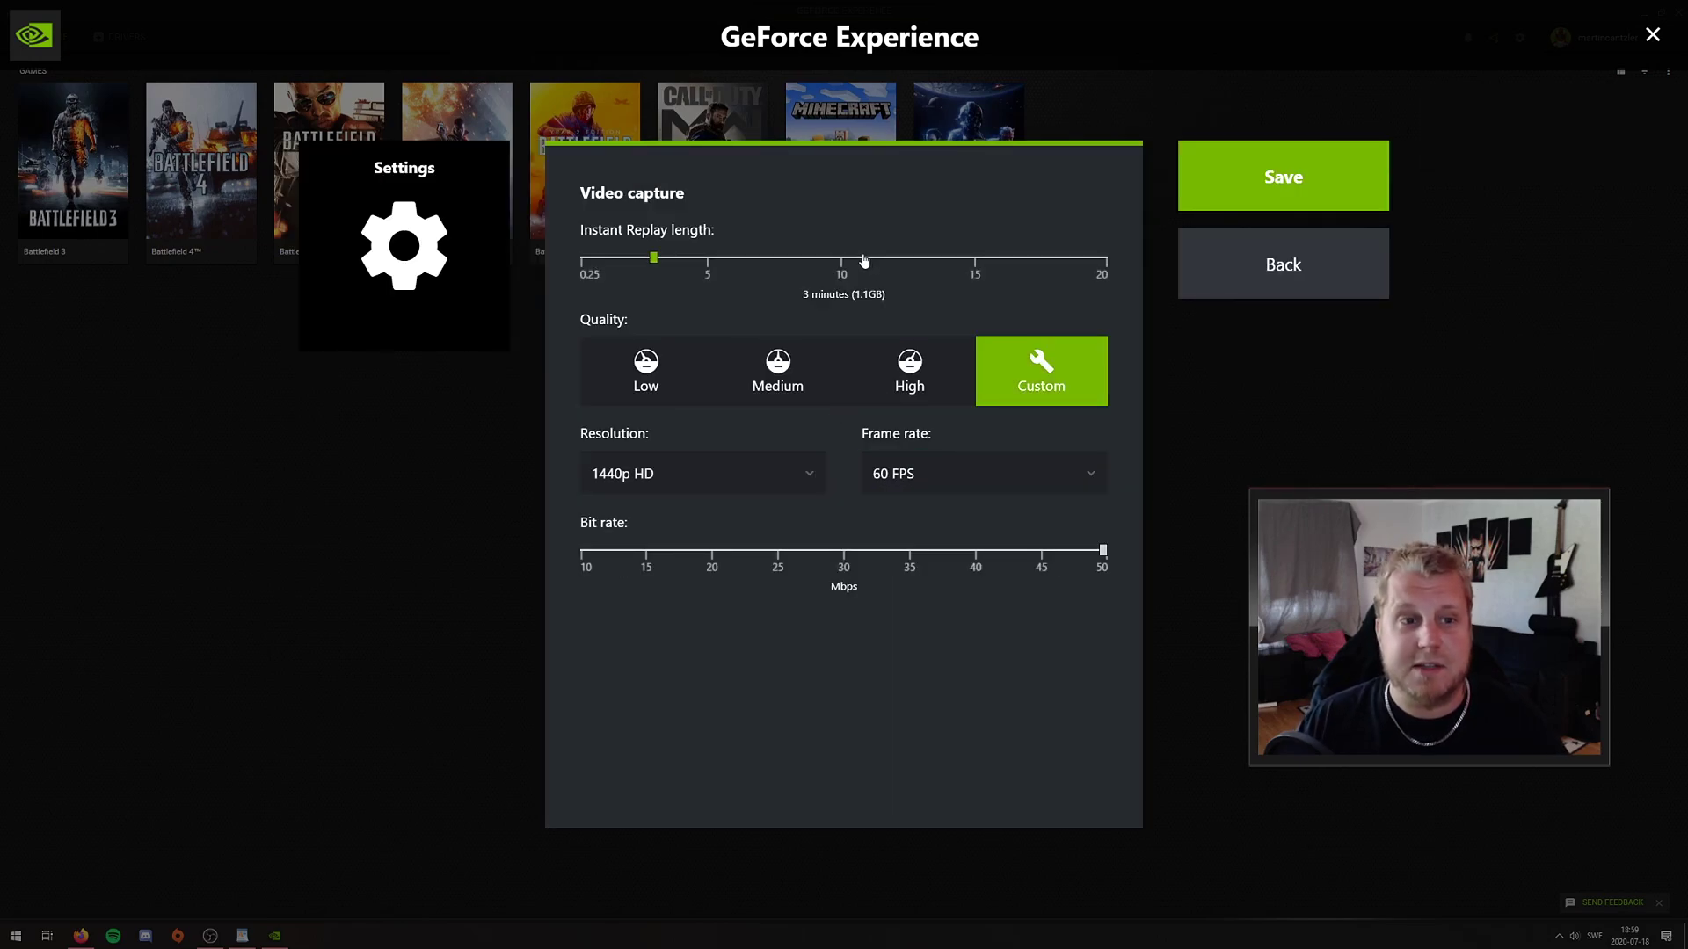
pyautogui.click(1304, 265)
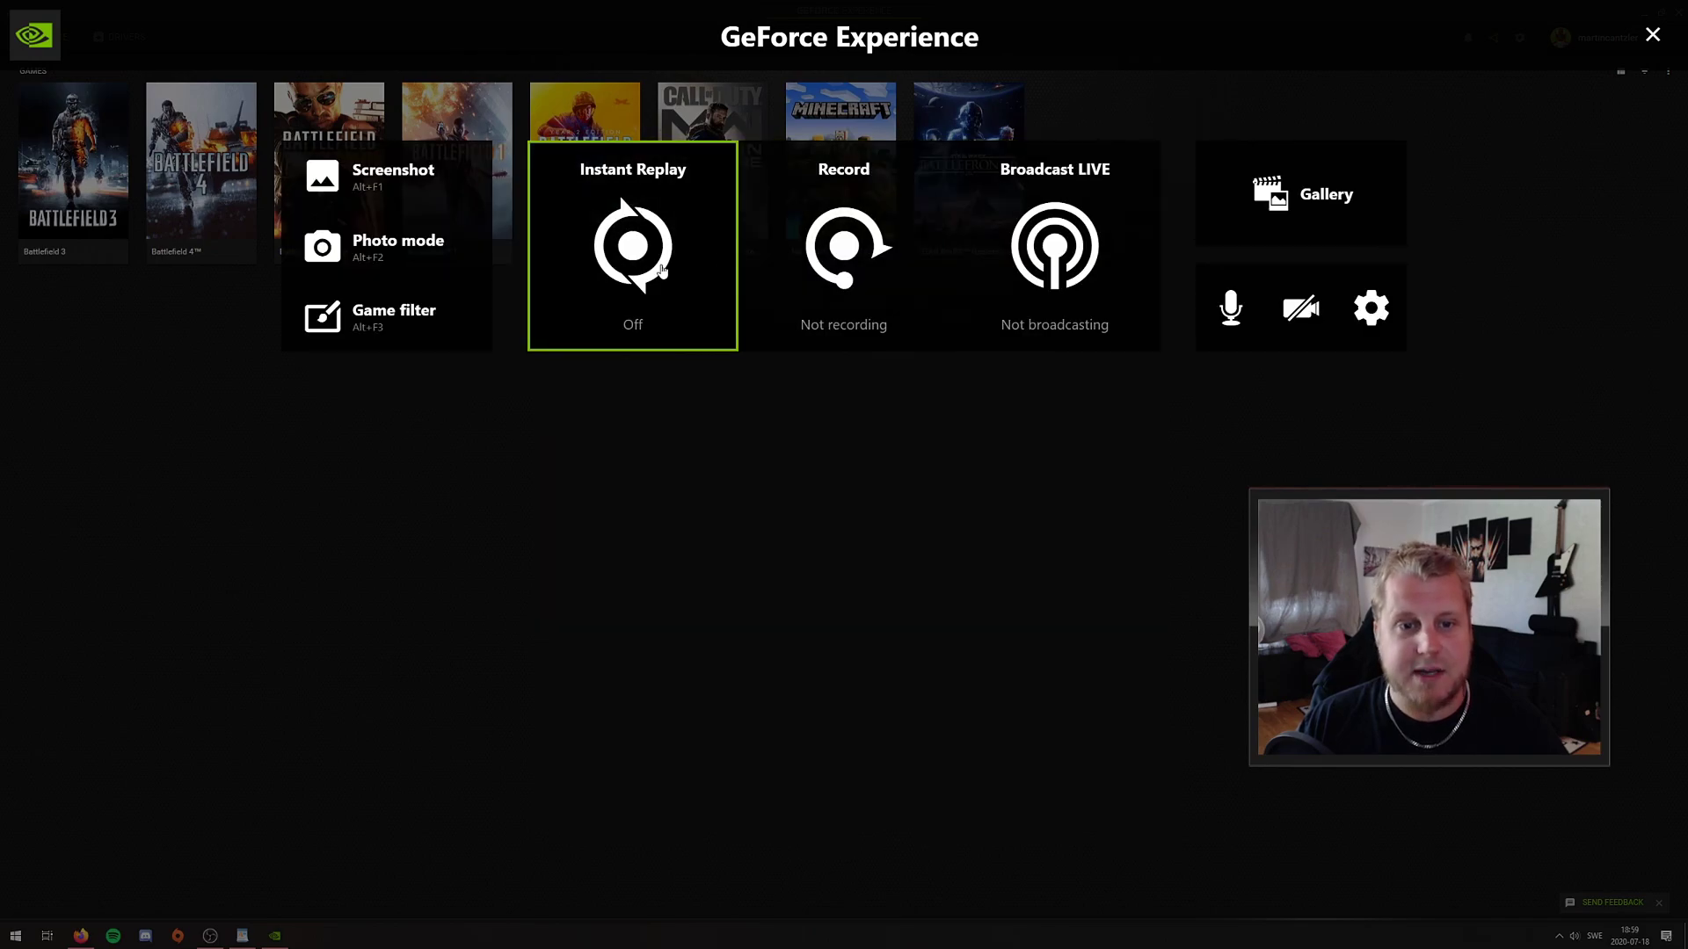
pyautogui.click(831, 270)
pyautogui.click(822, 407)
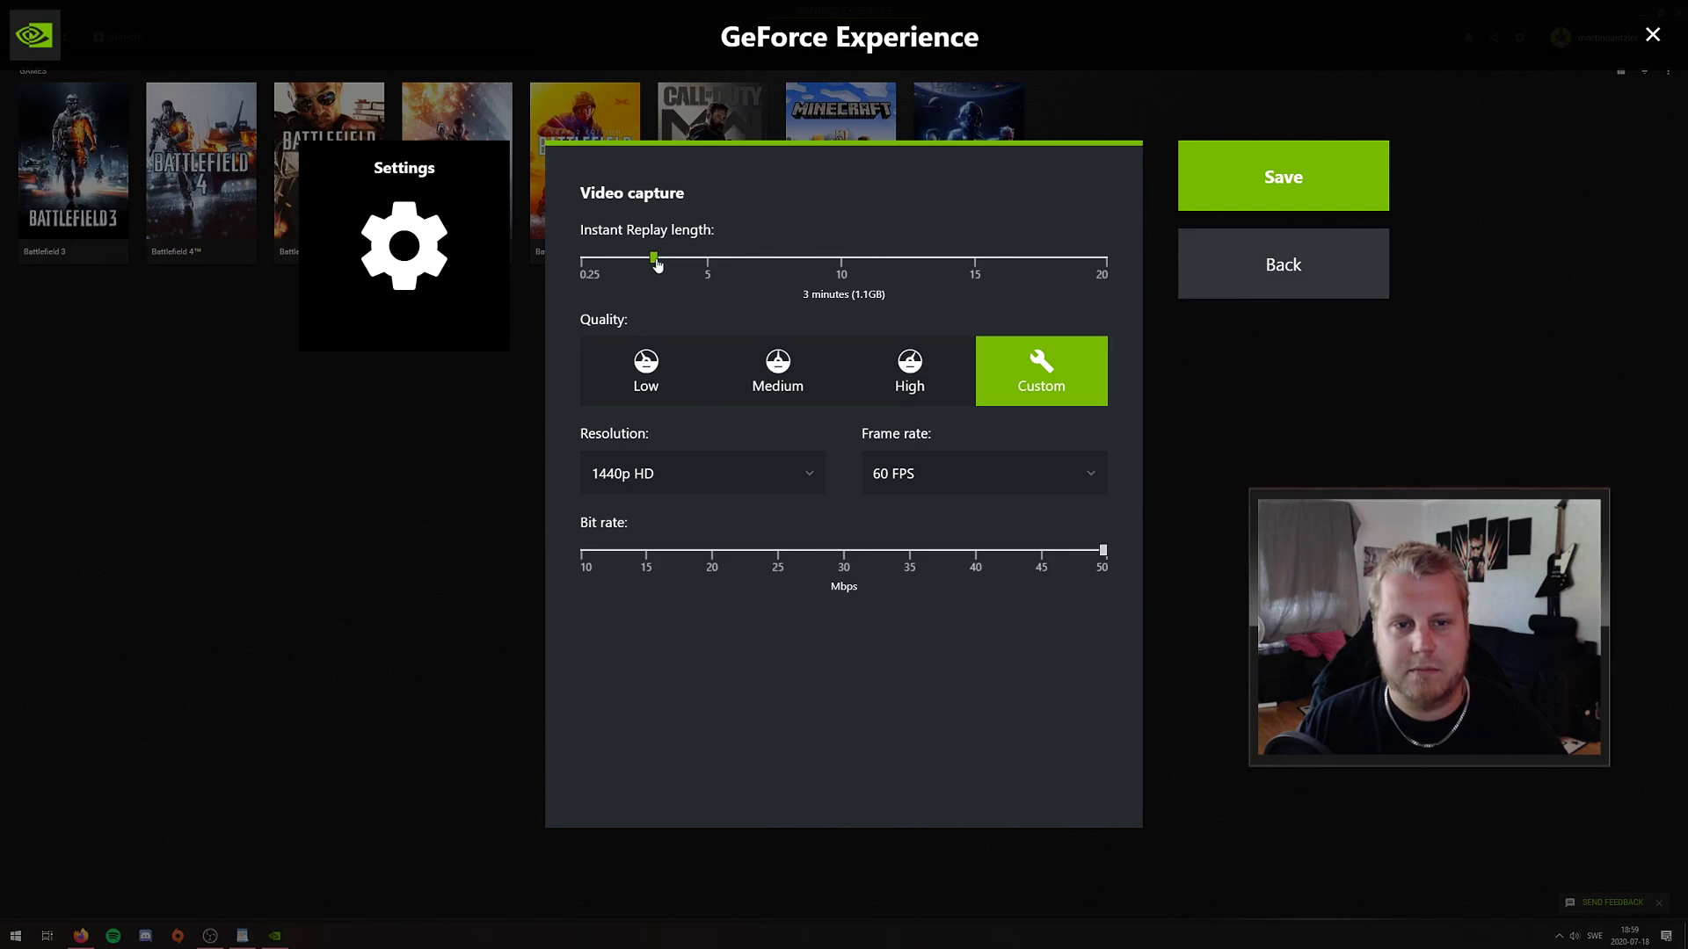
pyautogui.click(1362, 280)
pyautogui.click(704, 283)
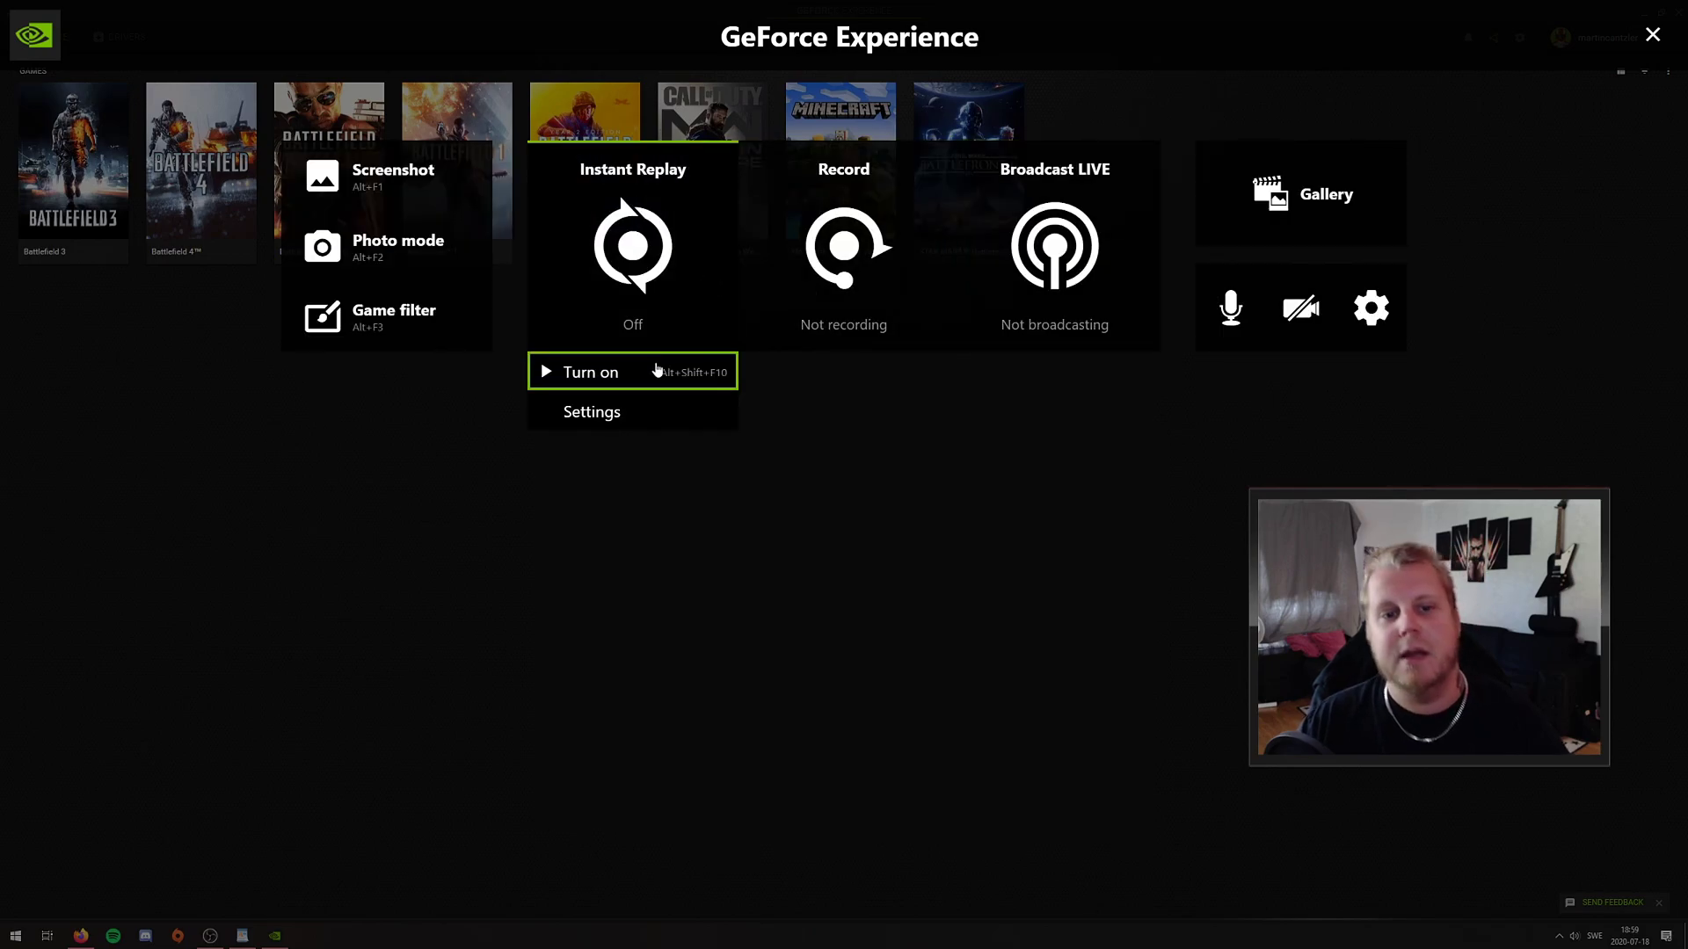
pyautogui.click(656, 371)
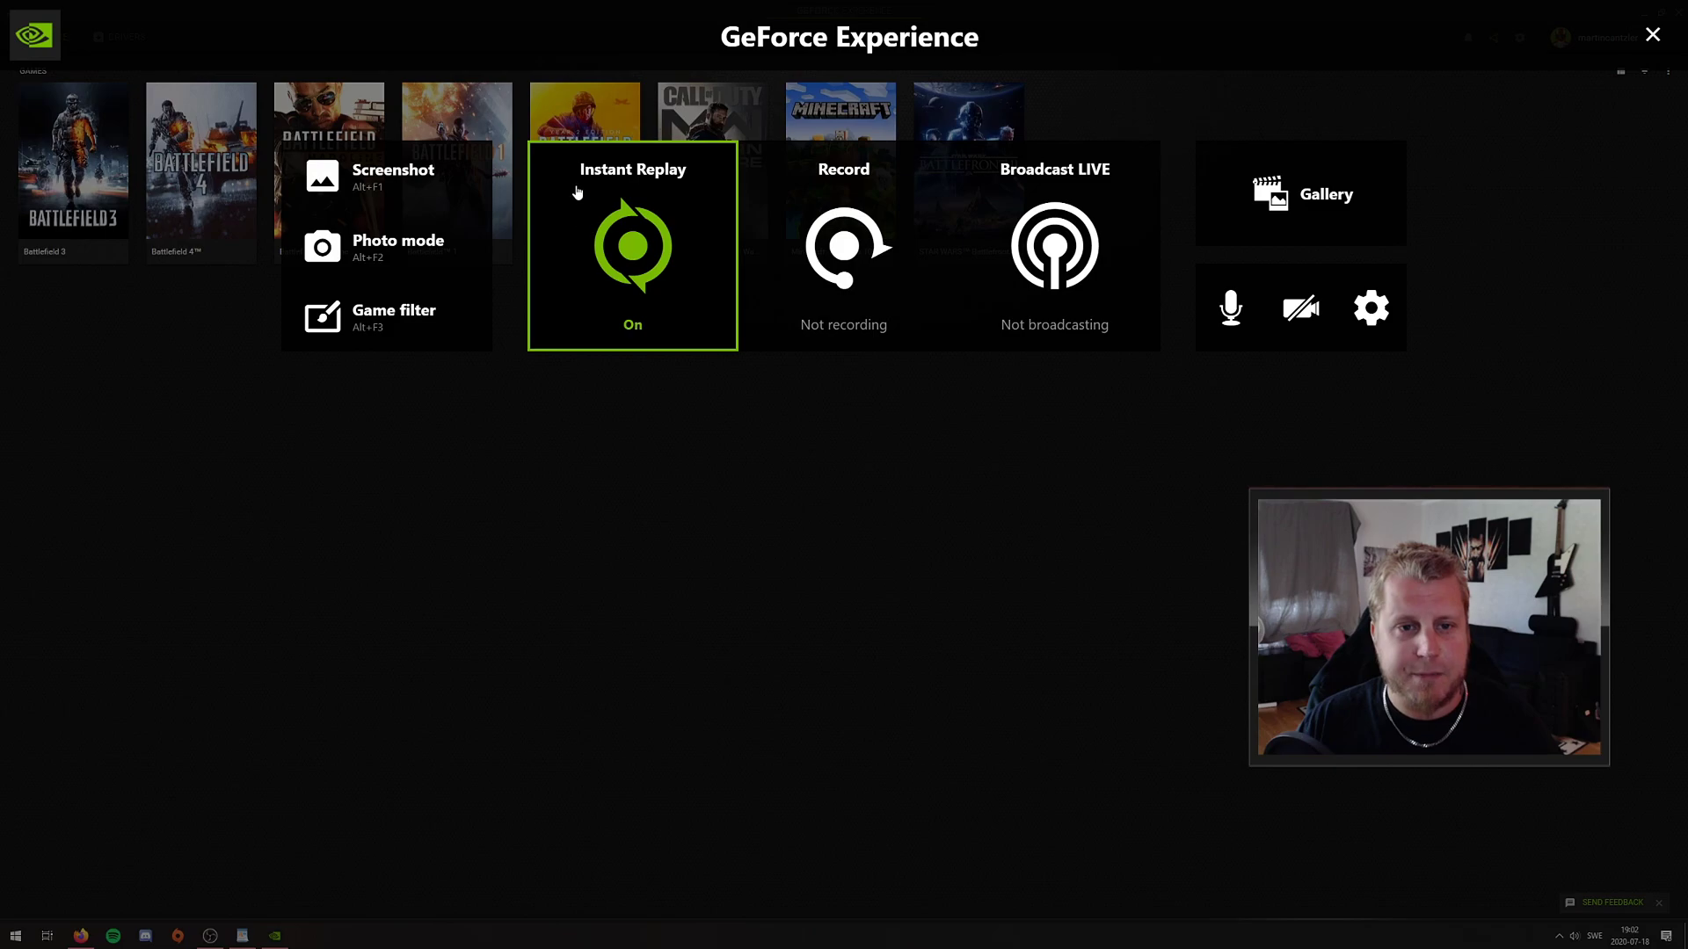
# Close the share overlay and the GeForce Experience window, leaving Instant Replay on.
pyautogui.click(675, 190)
pyautogui.click(849, 456)
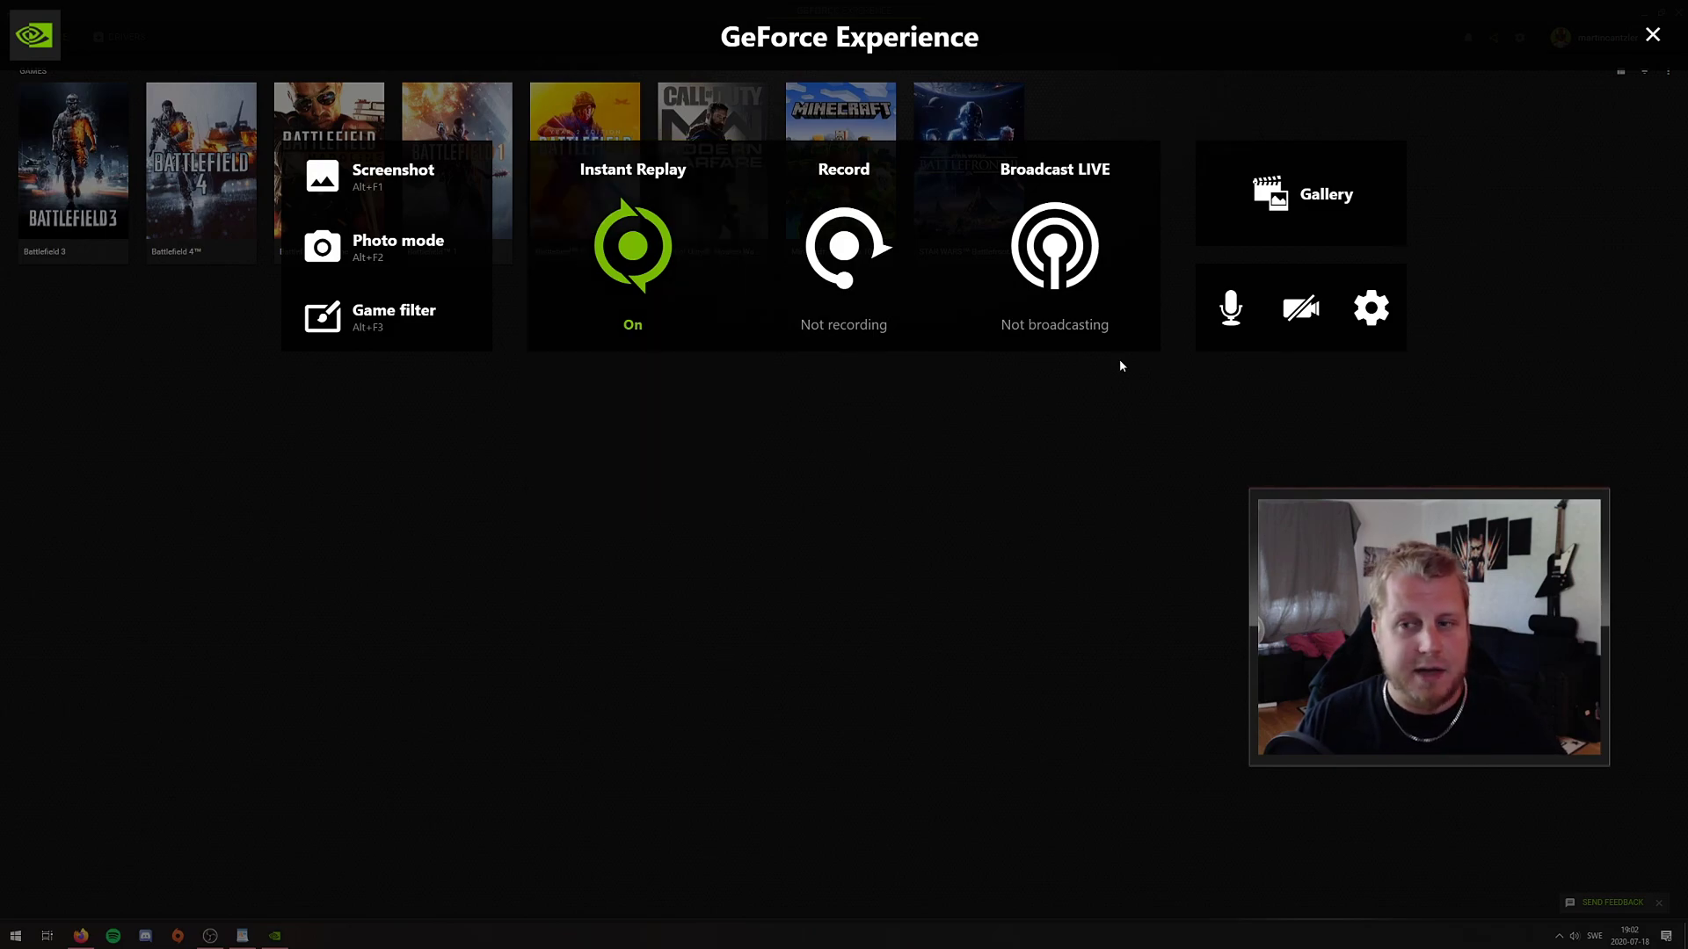
pyautogui.click(1652, 35)
pyautogui.click(1668, 10)
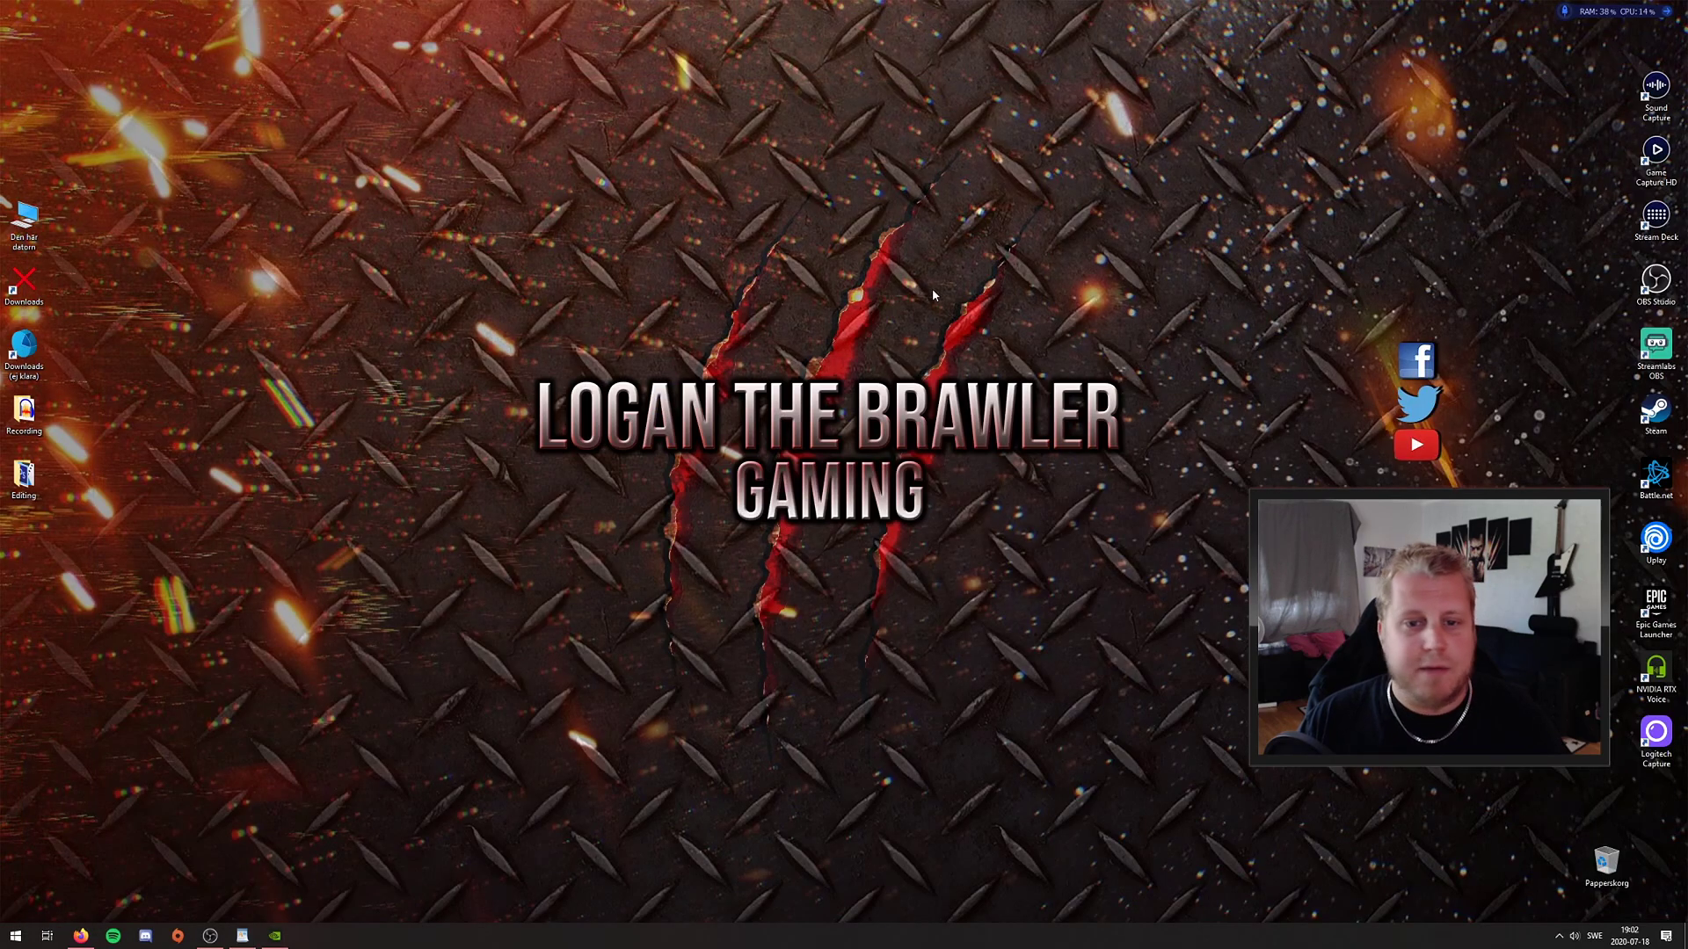